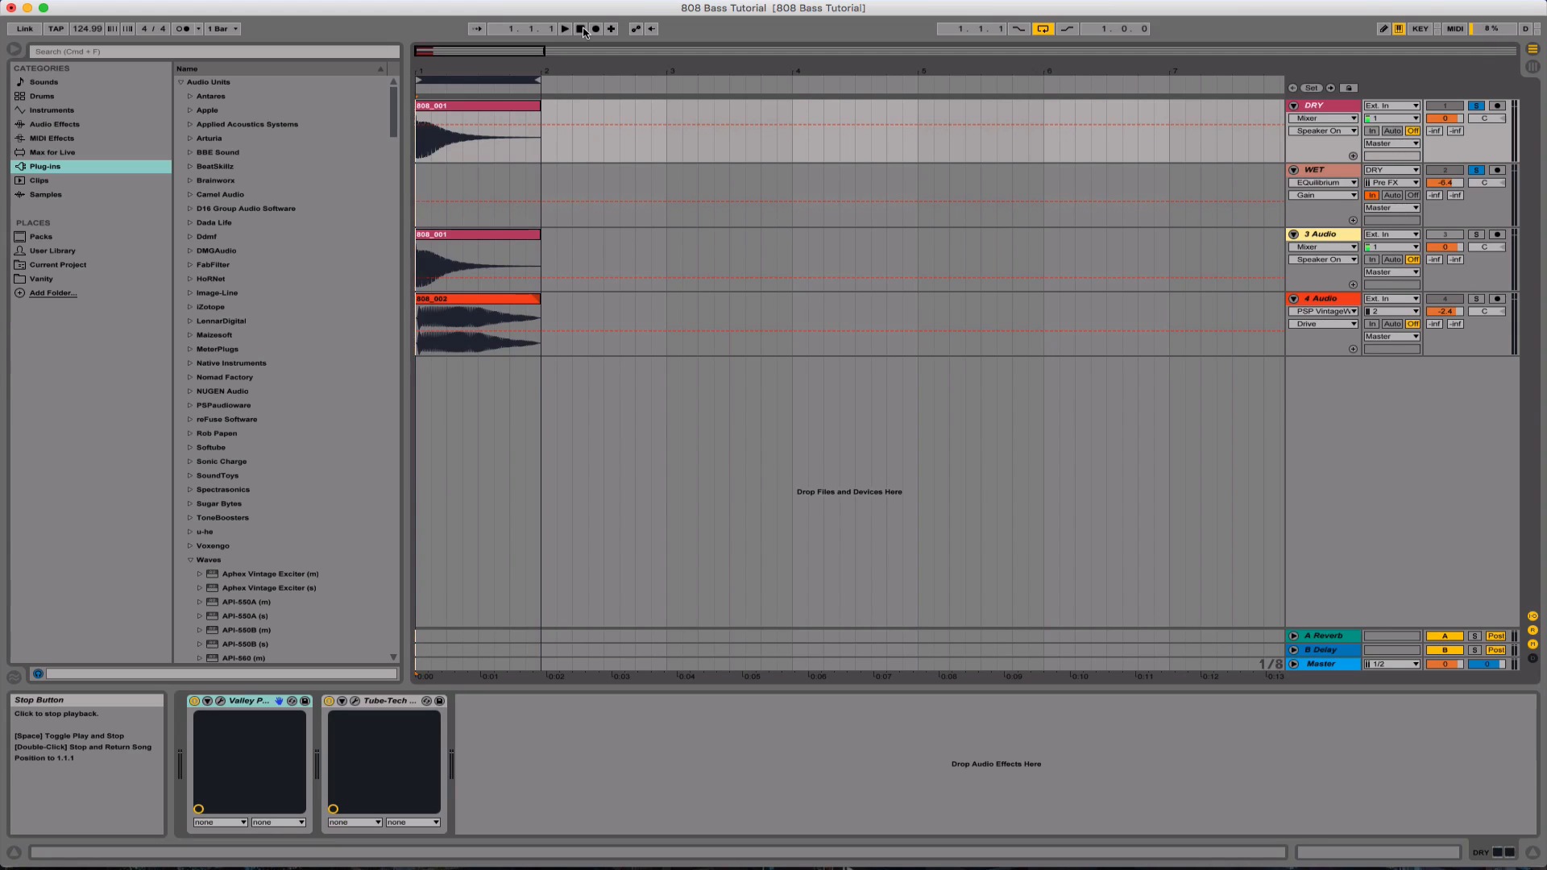
# Select the one-bar loop region and play it to audition the soloed DRY and WET tracks together.
pyautogui.click(427, 78)
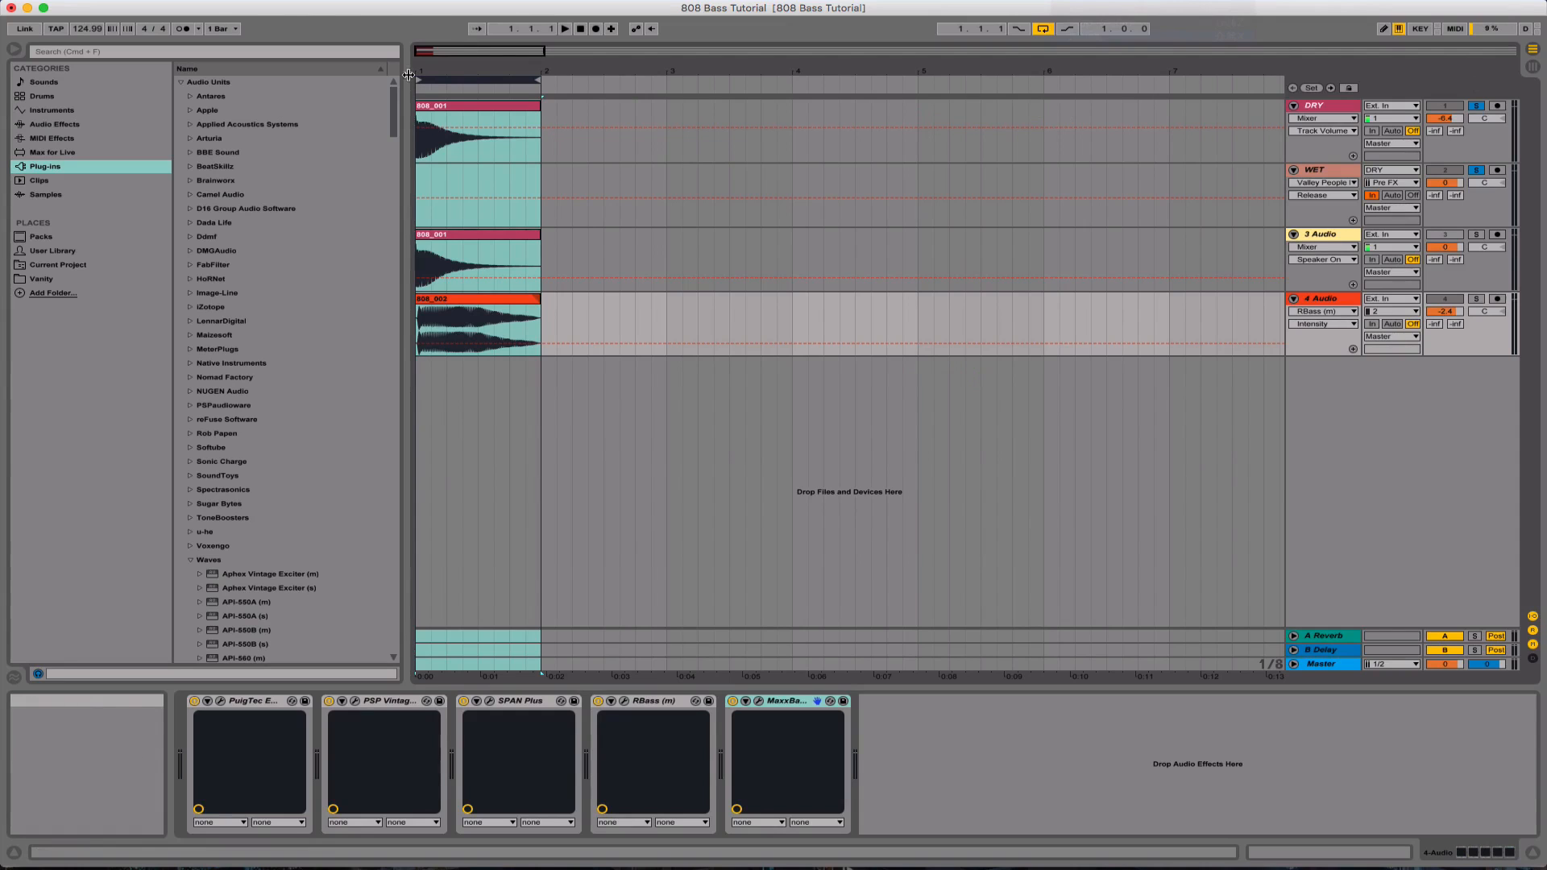
pyautogui.press('space')
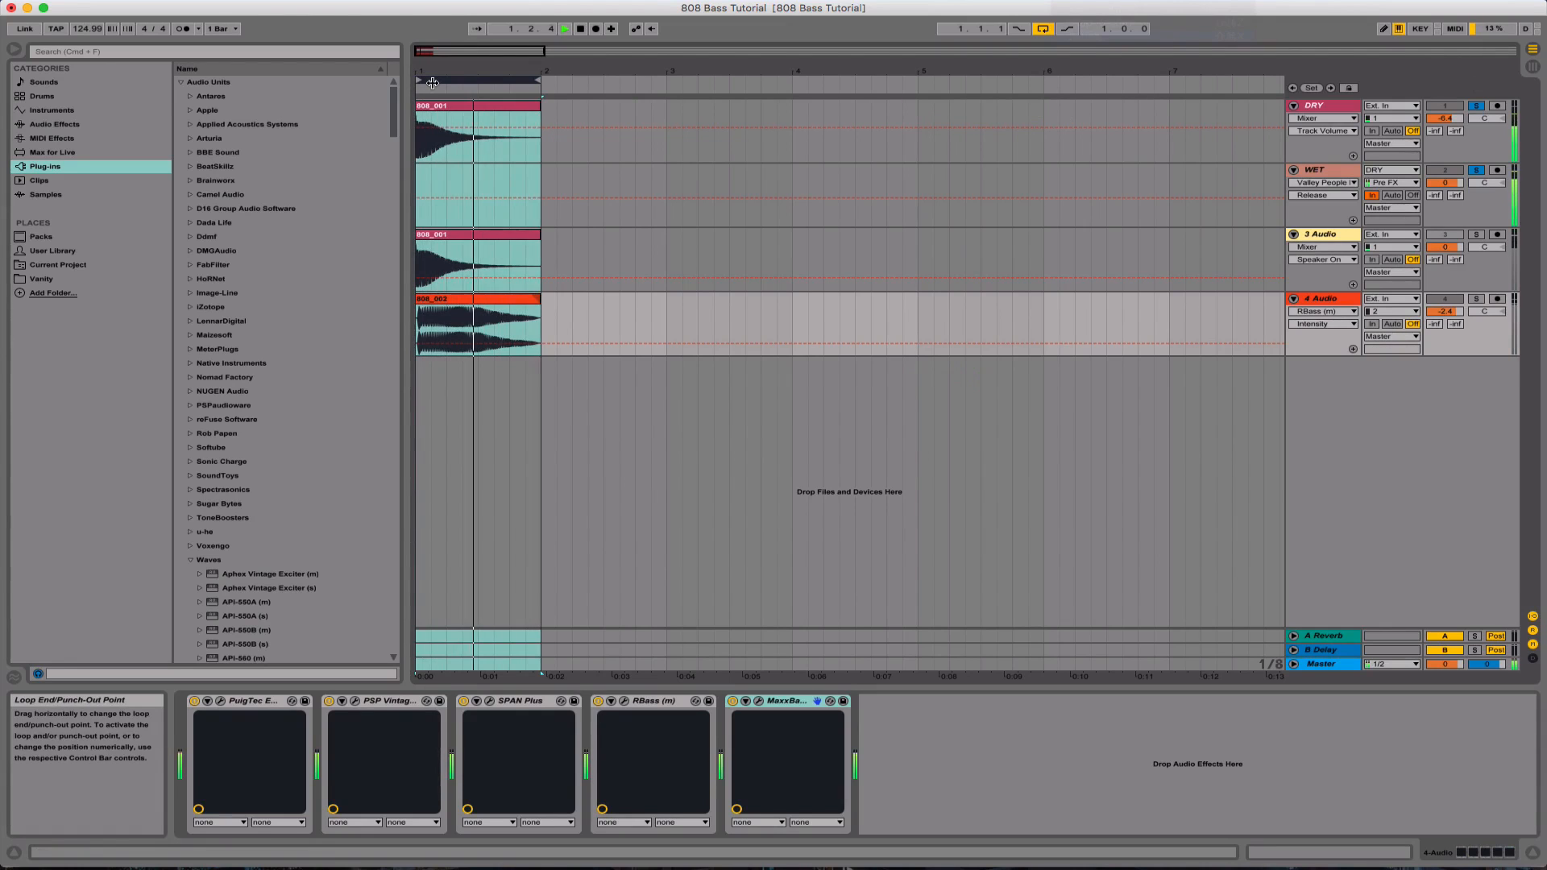
pyautogui.press('space')
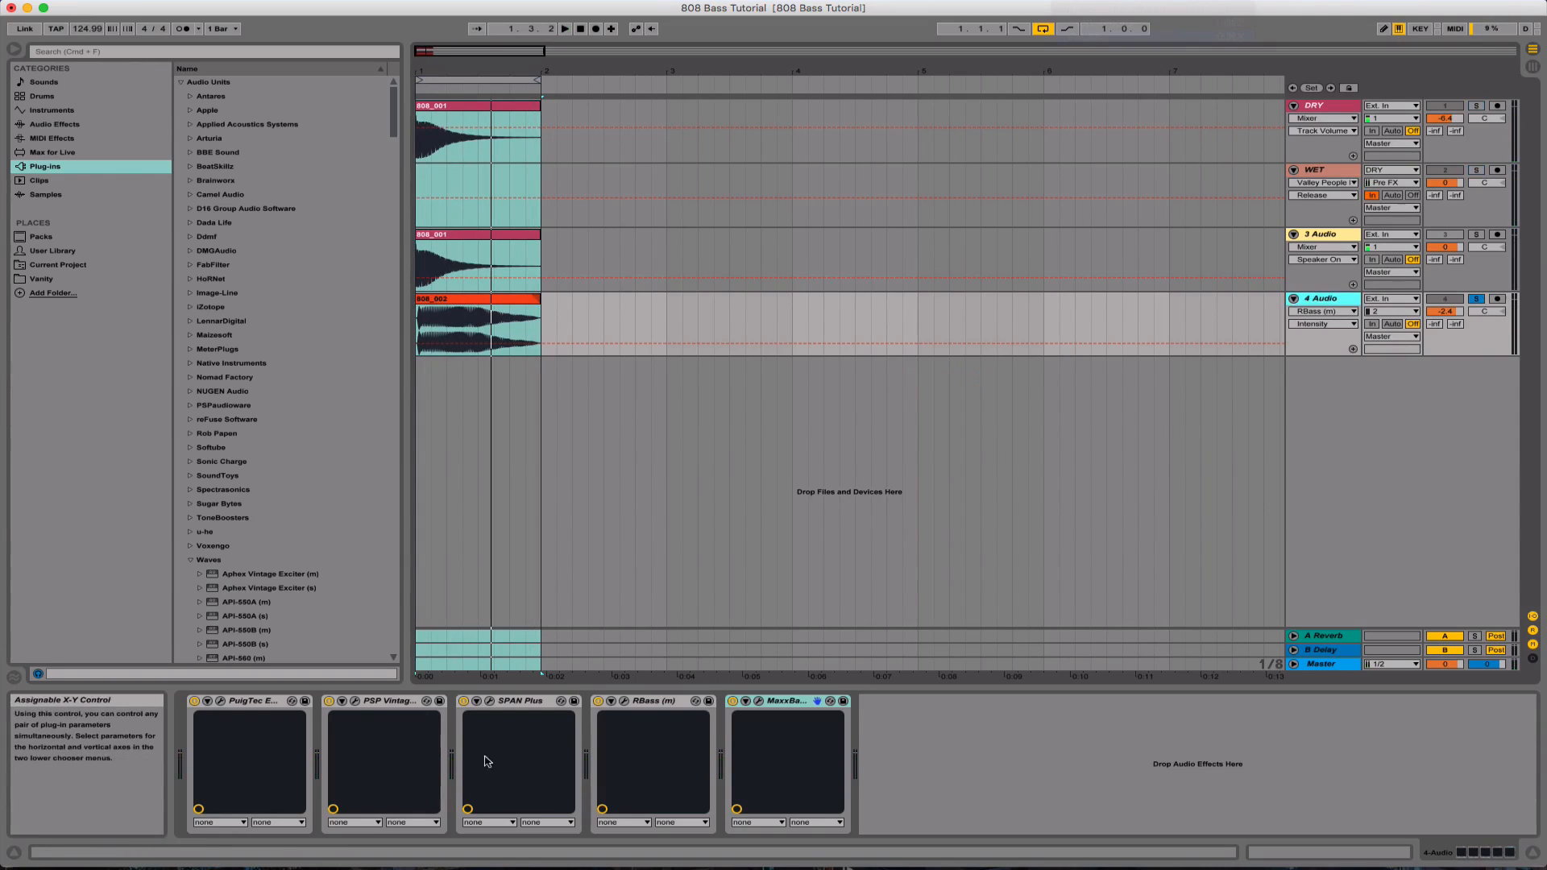
# Switch off the RBass and MaxxBass devices on the soloed 4 Audio track while playing the loop.
pyautogui.click(597, 701)
pyautogui.click(732, 703)
pyautogui.press('space')
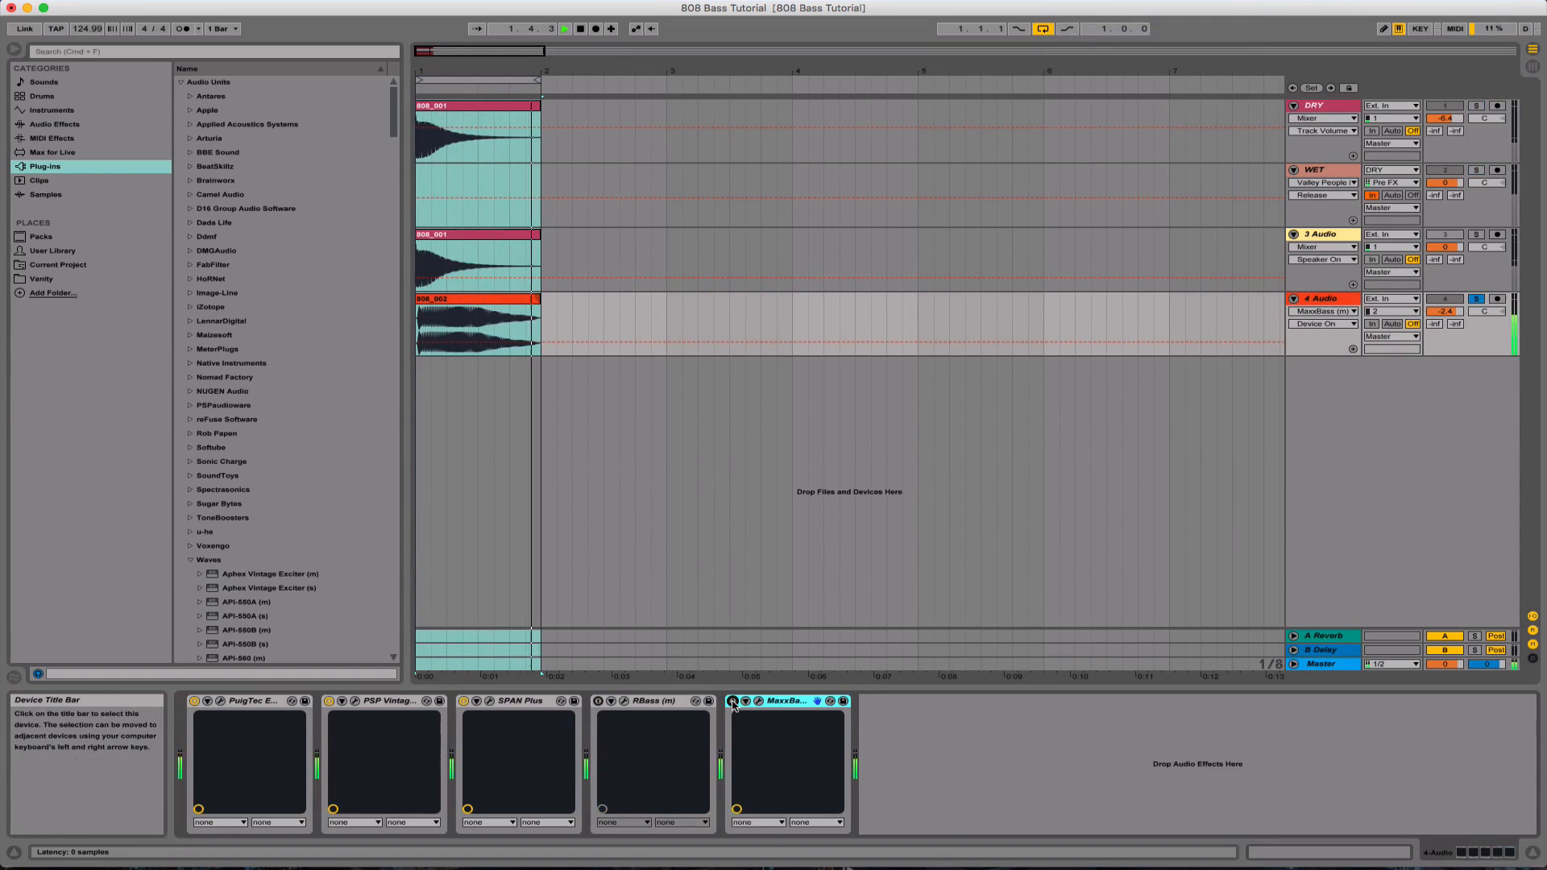
pyautogui.click(732, 702)
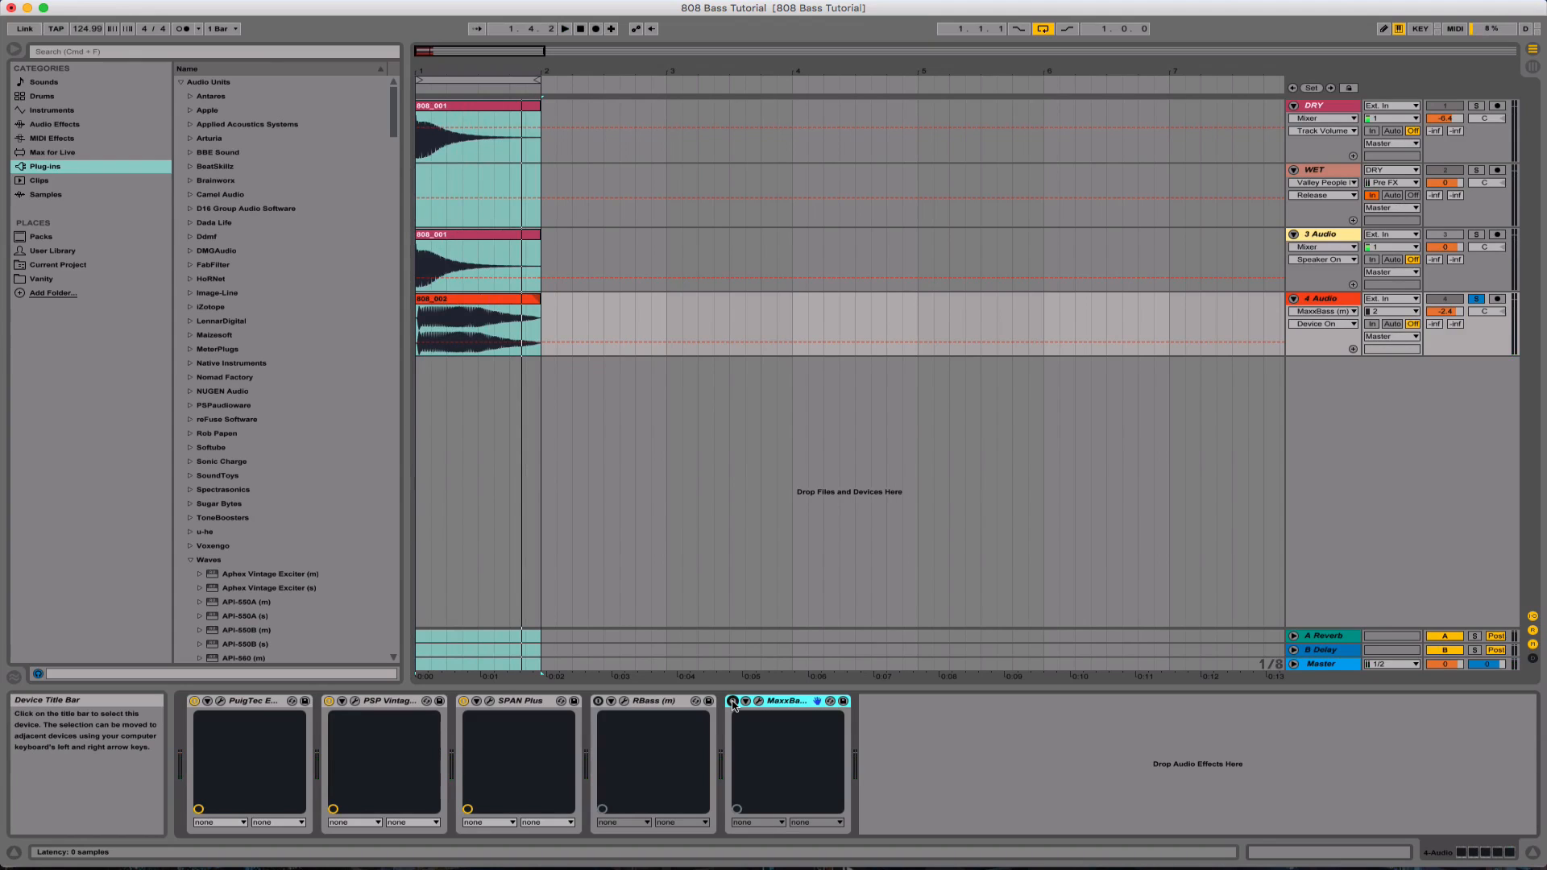
# Solo the 3 Audio track, show its device chain and audition its 808 clip with the effects bypassed.
pyautogui.click(1475, 235)
pyautogui.press('space')
pyautogui.click(1321, 236)
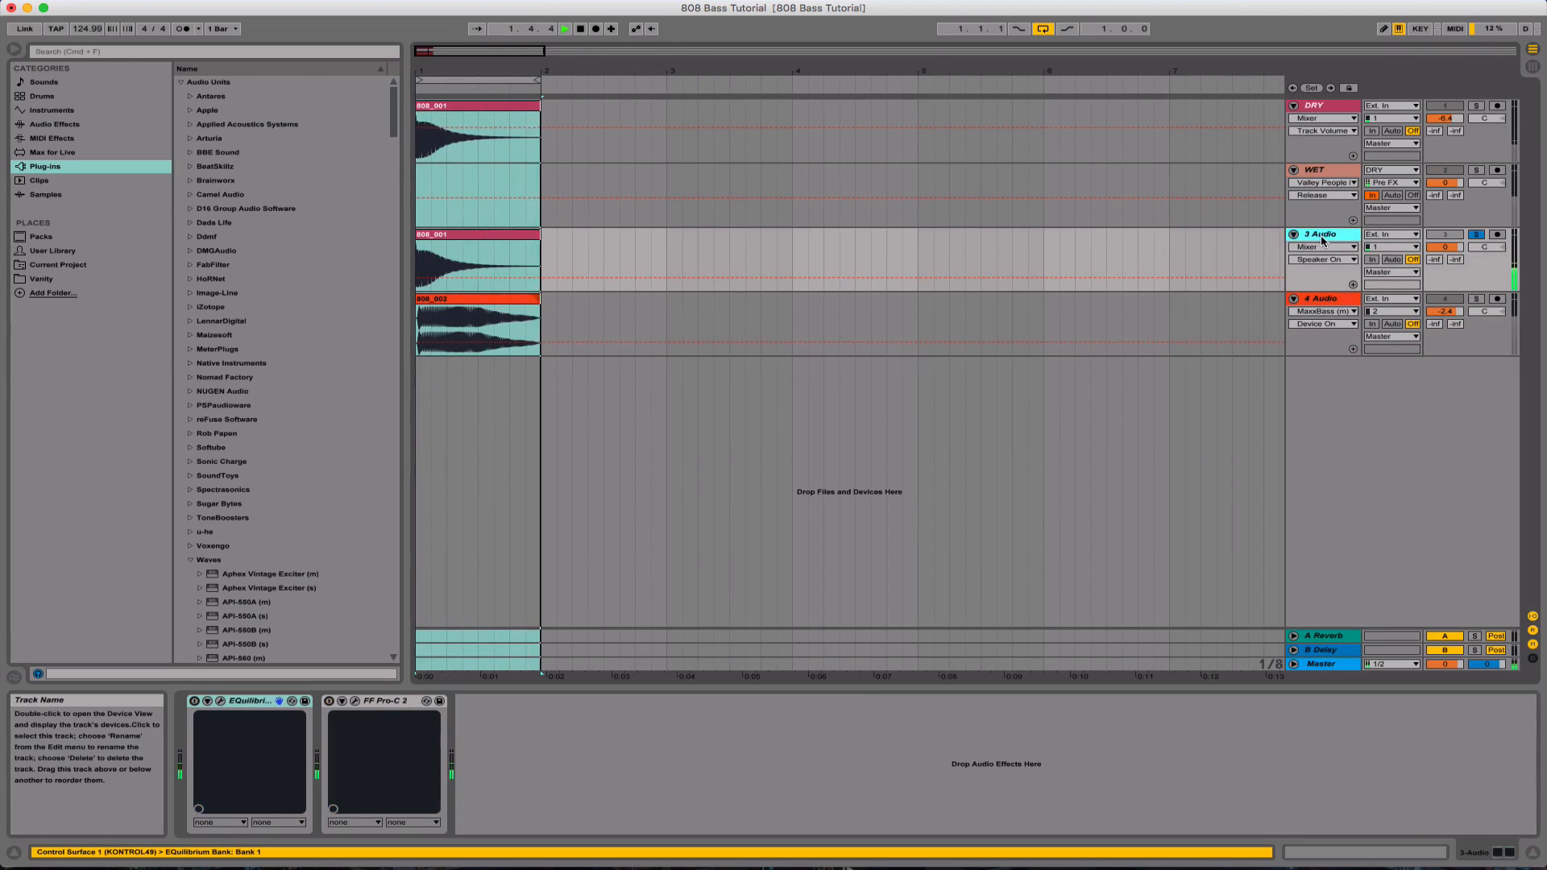
pyautogui.press('space')
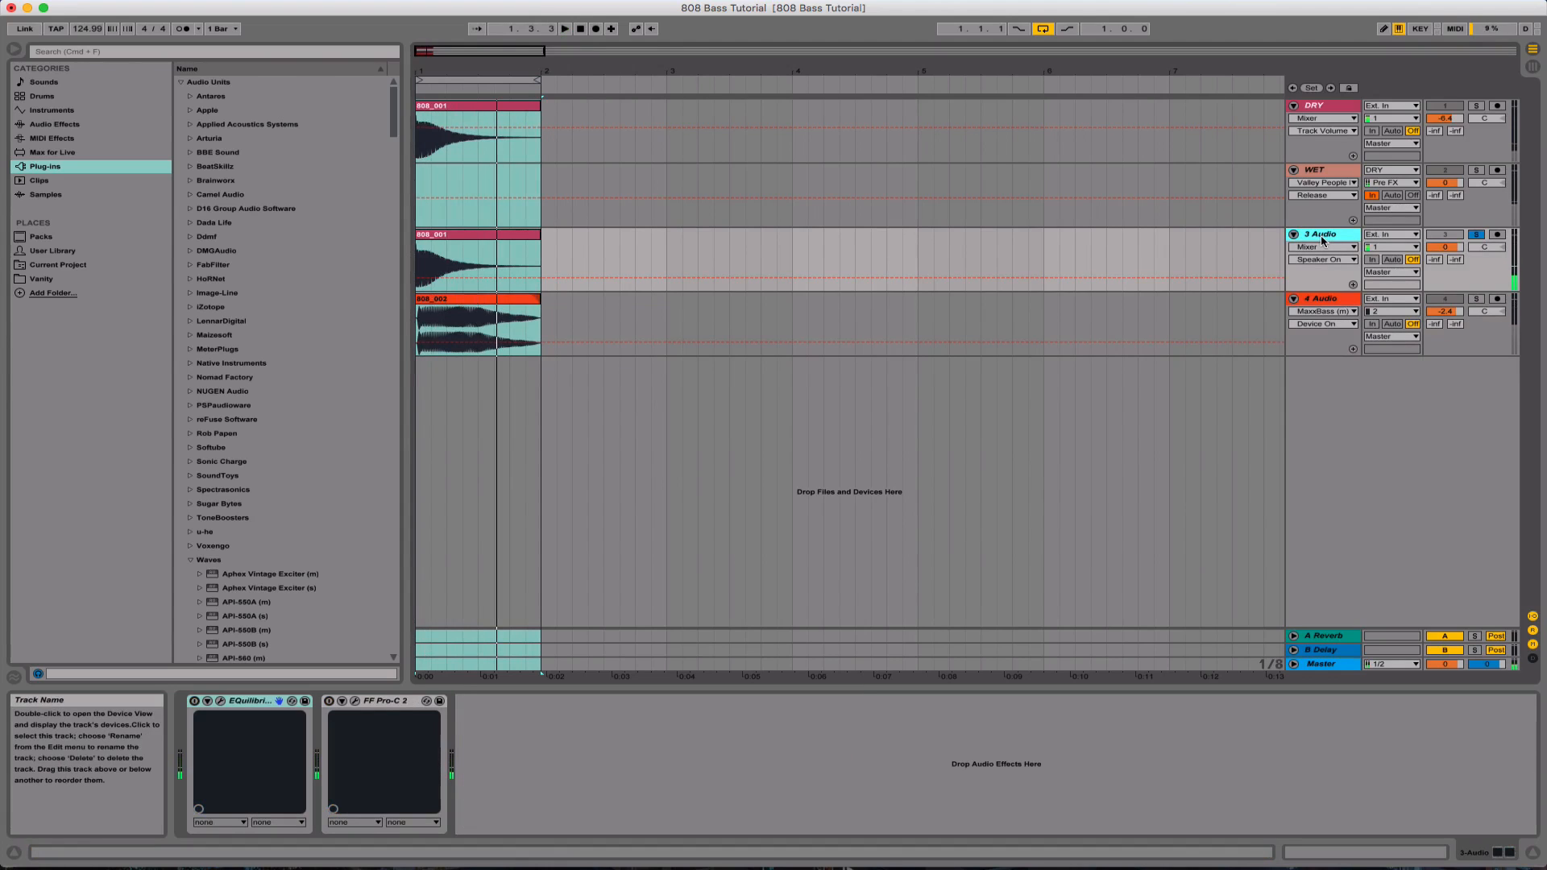
pyautogui.press('space')
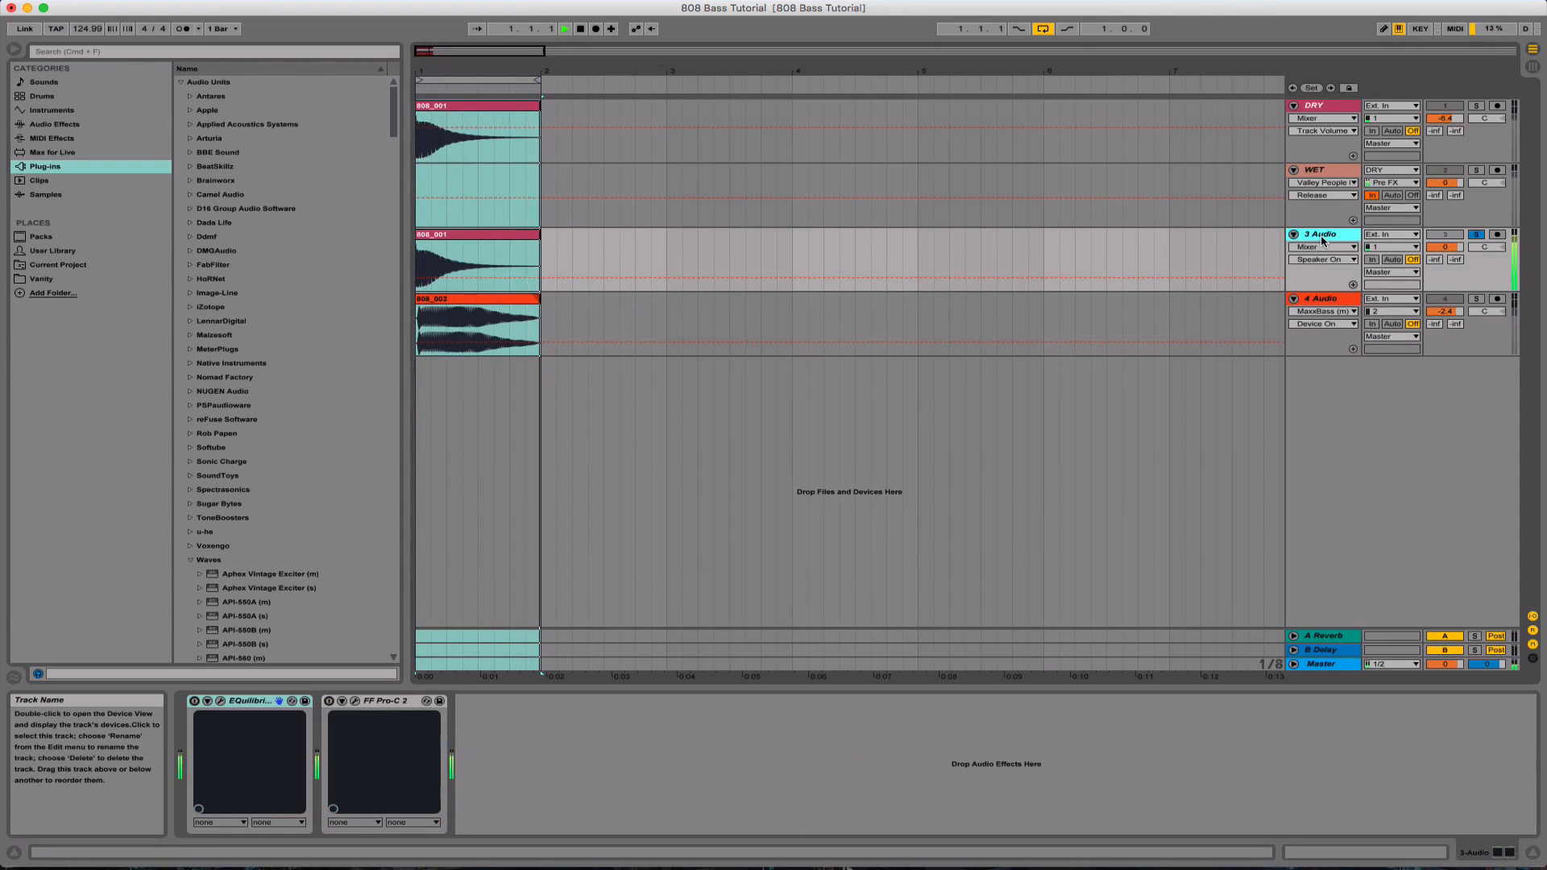
# Solo the WET and DRY tracks together and listen to the combined 808 before stopping playback.
pyautogui.click(1476, 172)
pyautogui.keyDown('super'); pyautogui.click(1477, 106); pyautogui.keyUp('super')
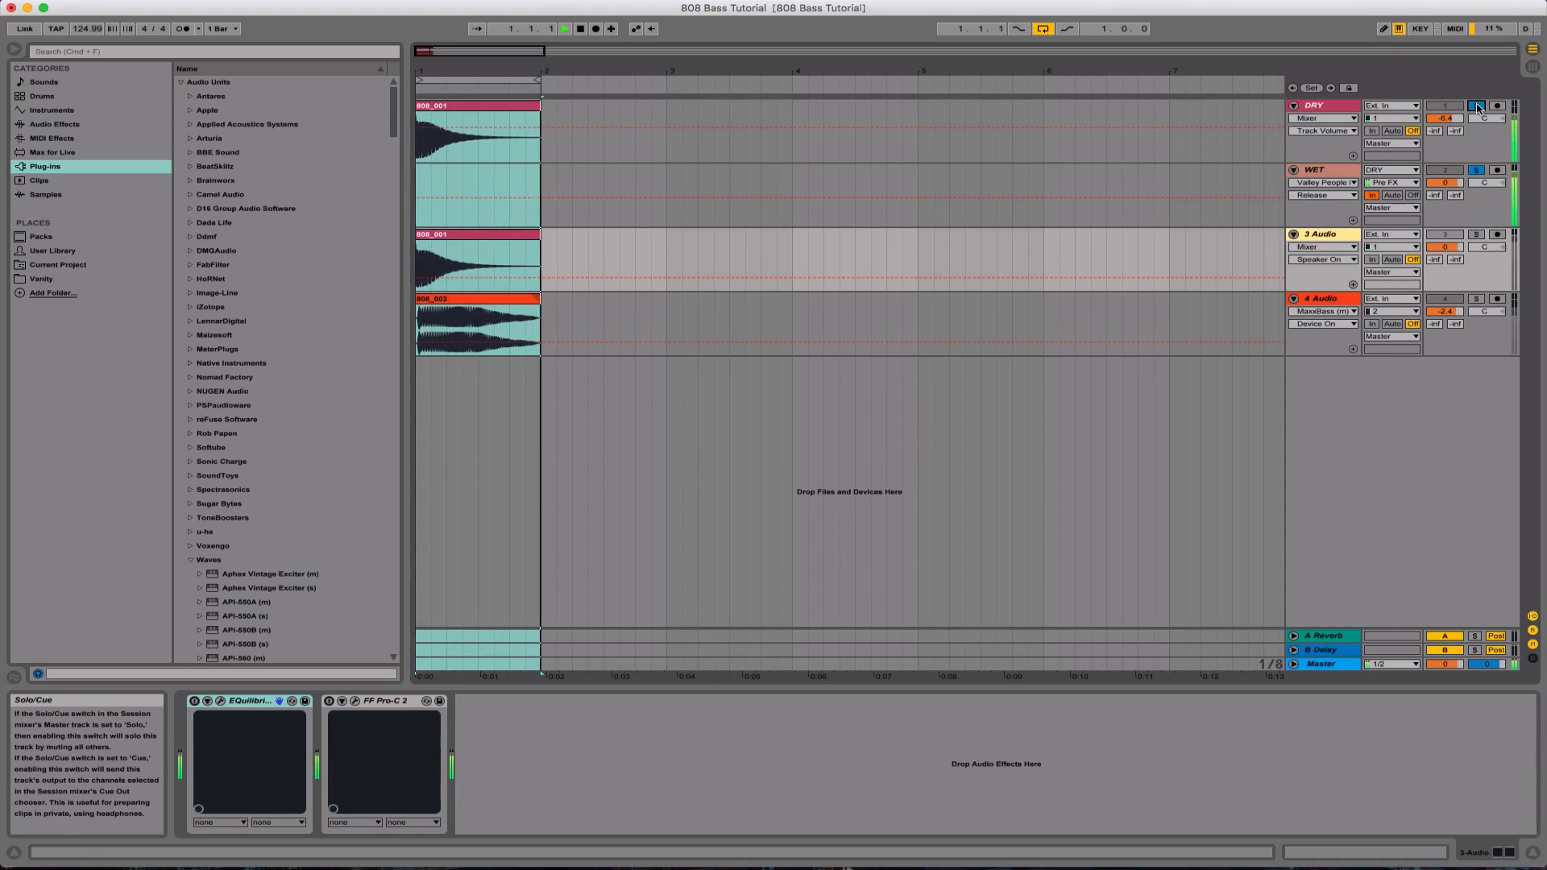
pyautogui.press('space')
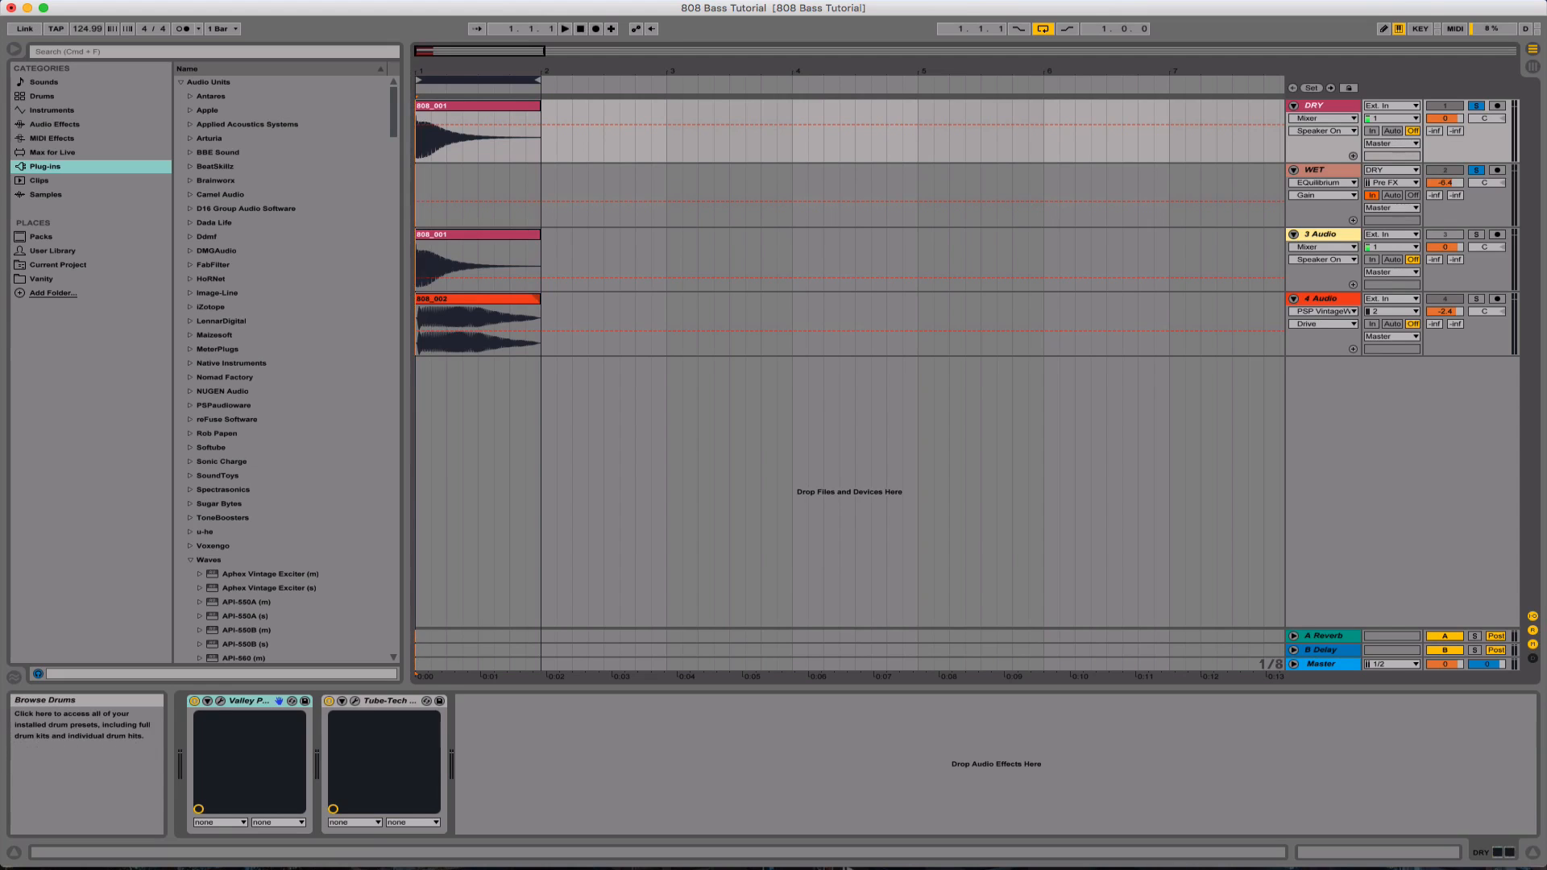
# Inspect the PSP VintageWarmer2 plug-in on the 4 Audio track and return the insert marker to the start of the arrangement.
pyautogui.press('super+a')
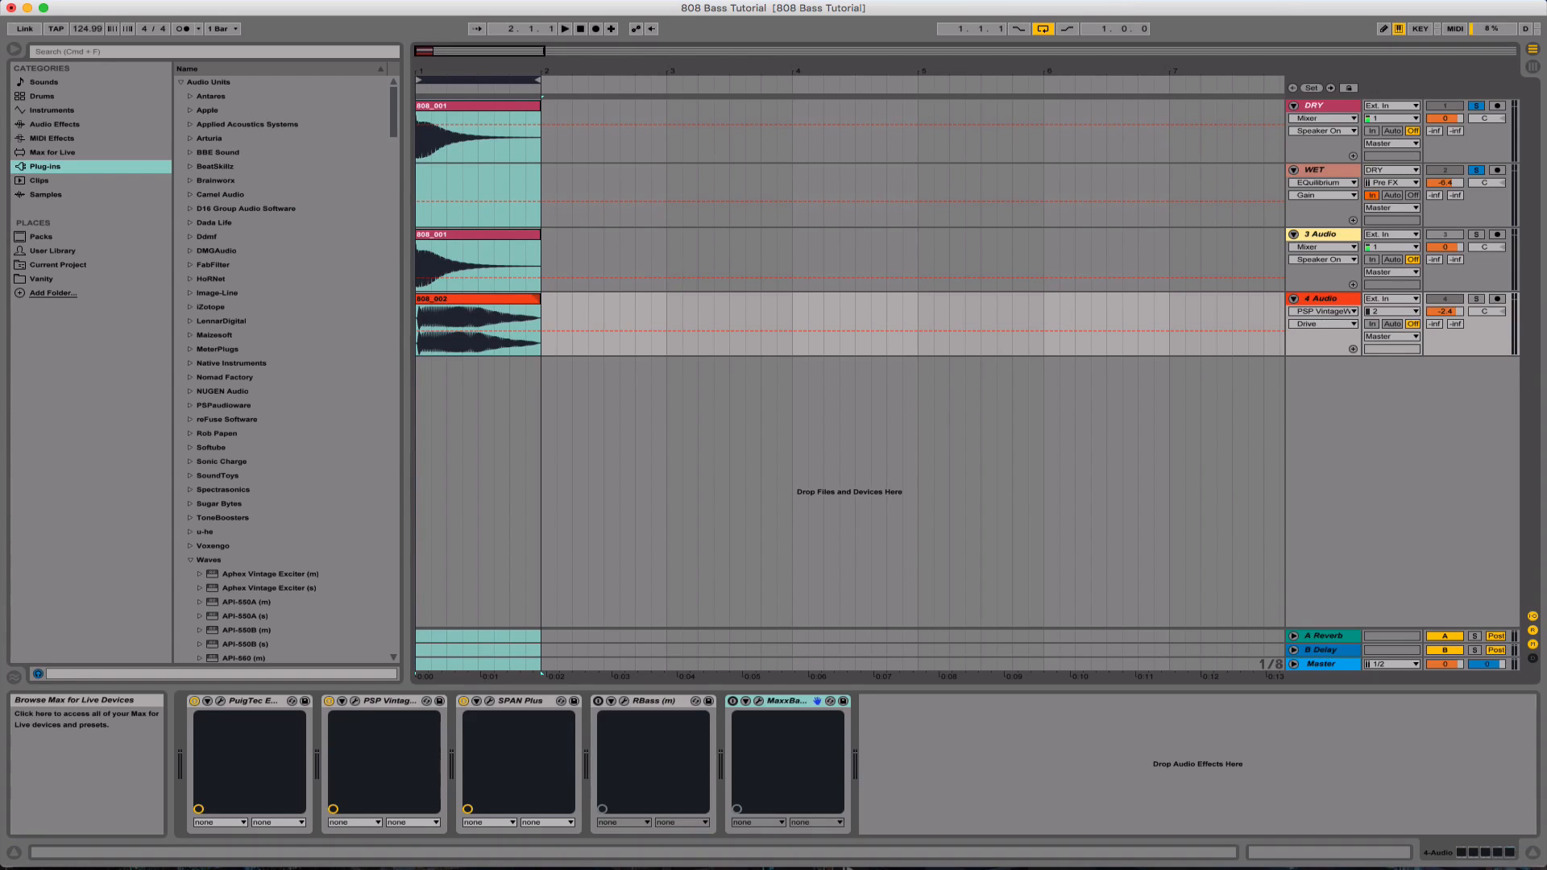
pyautogui.click(355, 701)
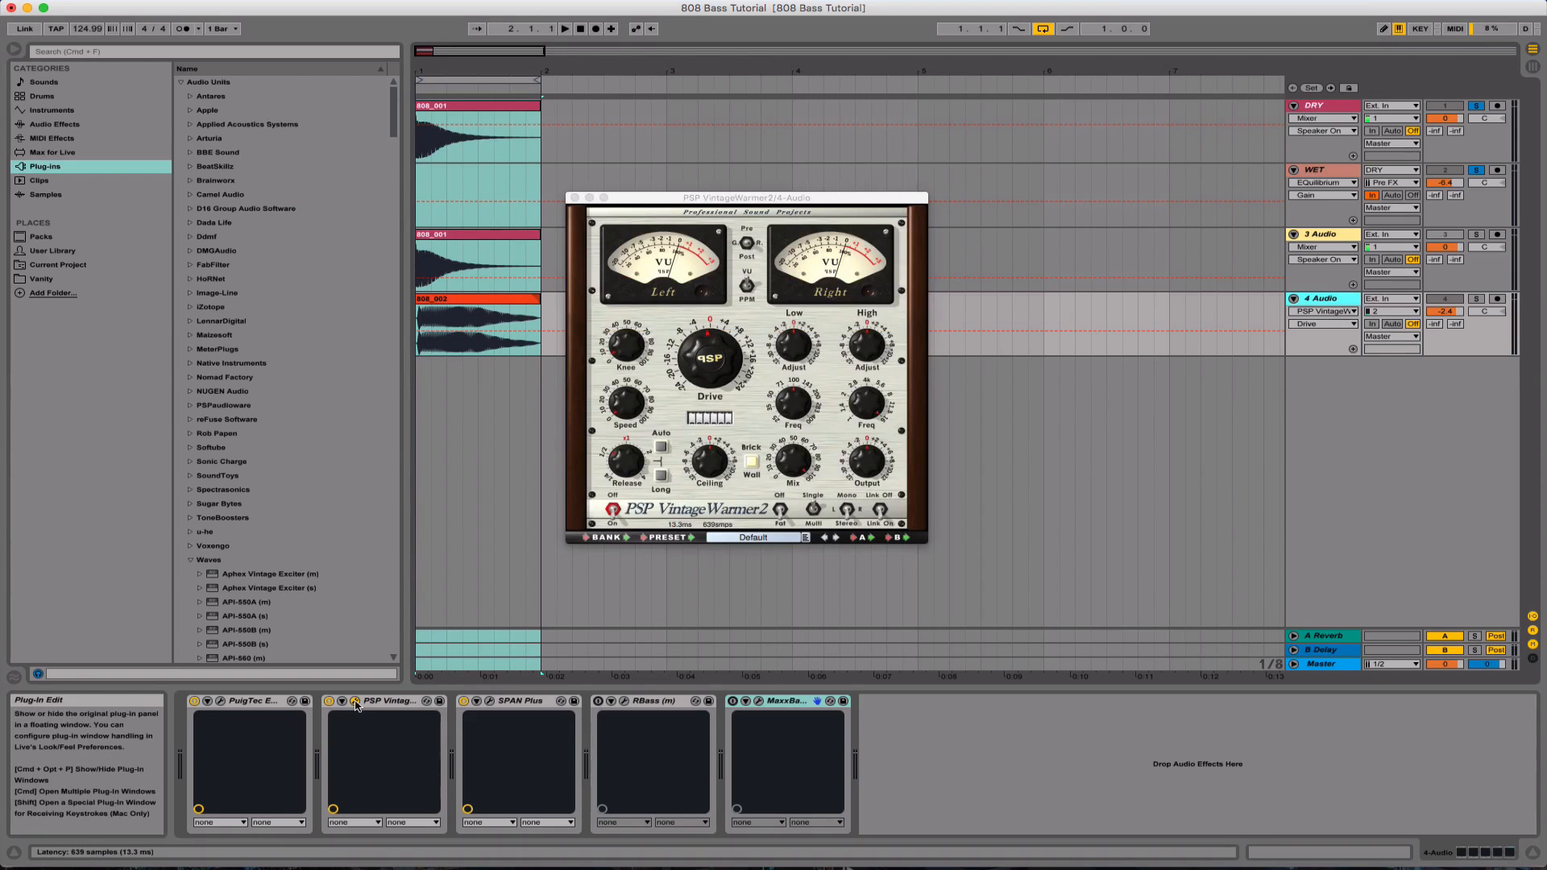
pyautogui.press('Home')
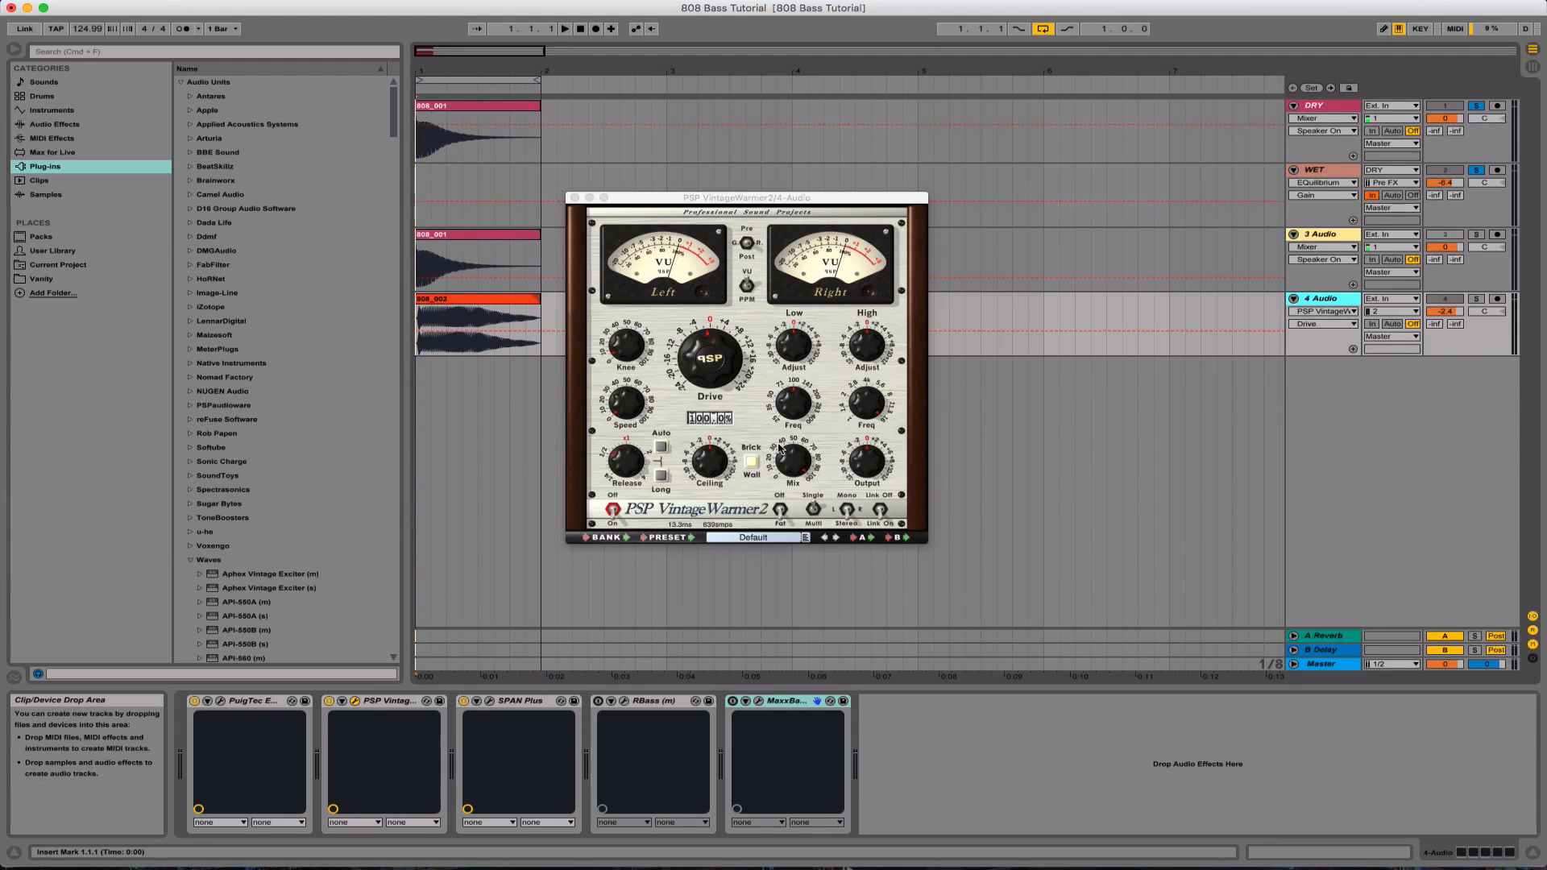
pyautogui.press('super+a')
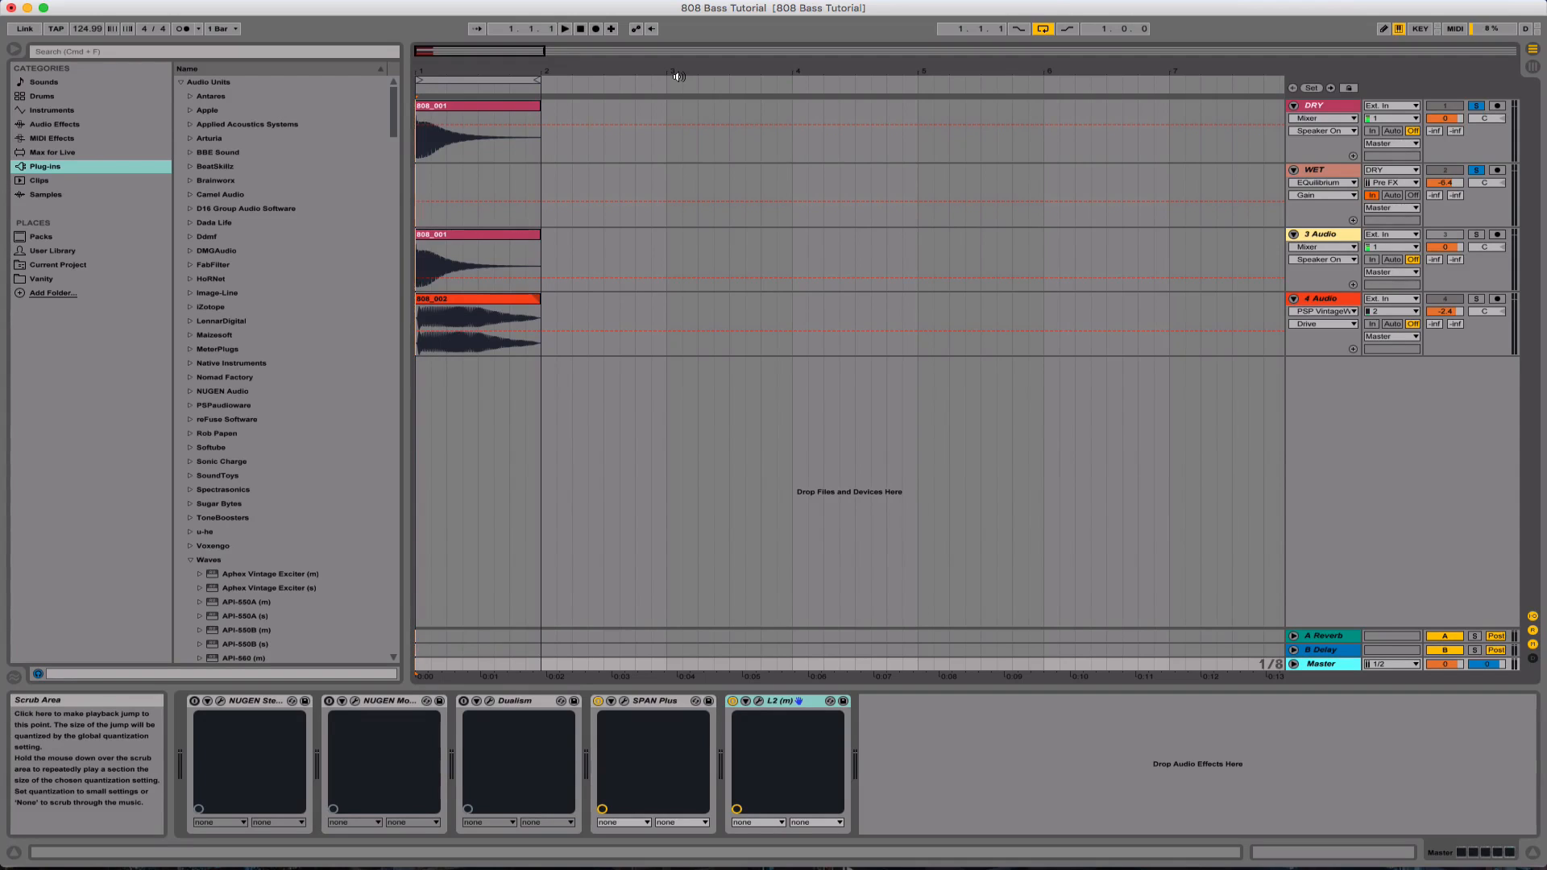
# Examine the low-frequency spectrum of the playing 808 in the Master track's SPAN Plus analyzer, and close the analyzer.
pyautogui.click(625, 701)
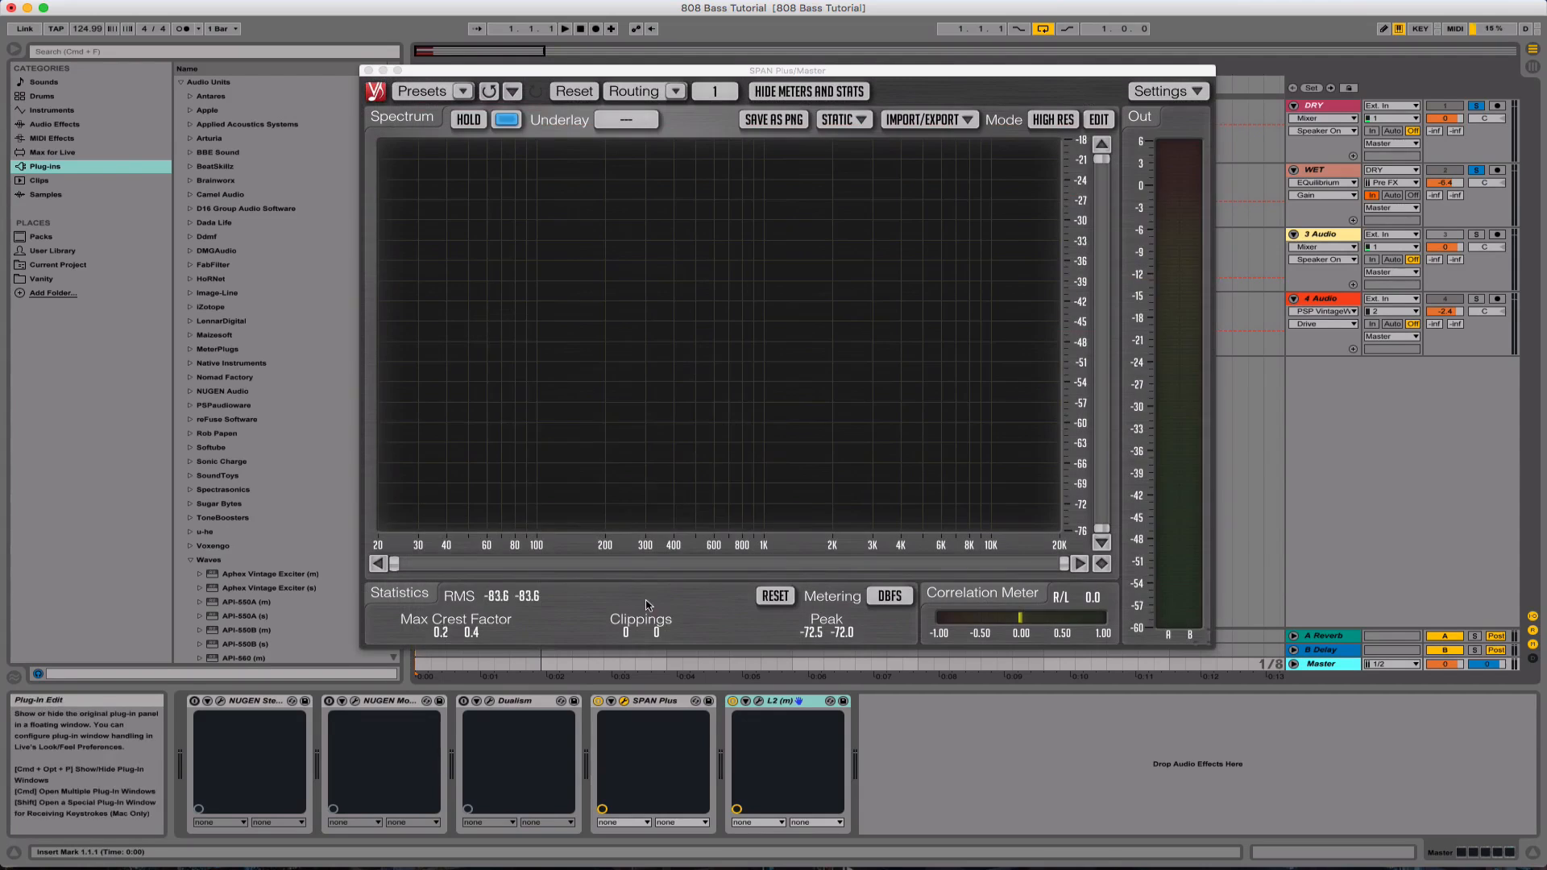
pyautogui.press('space')
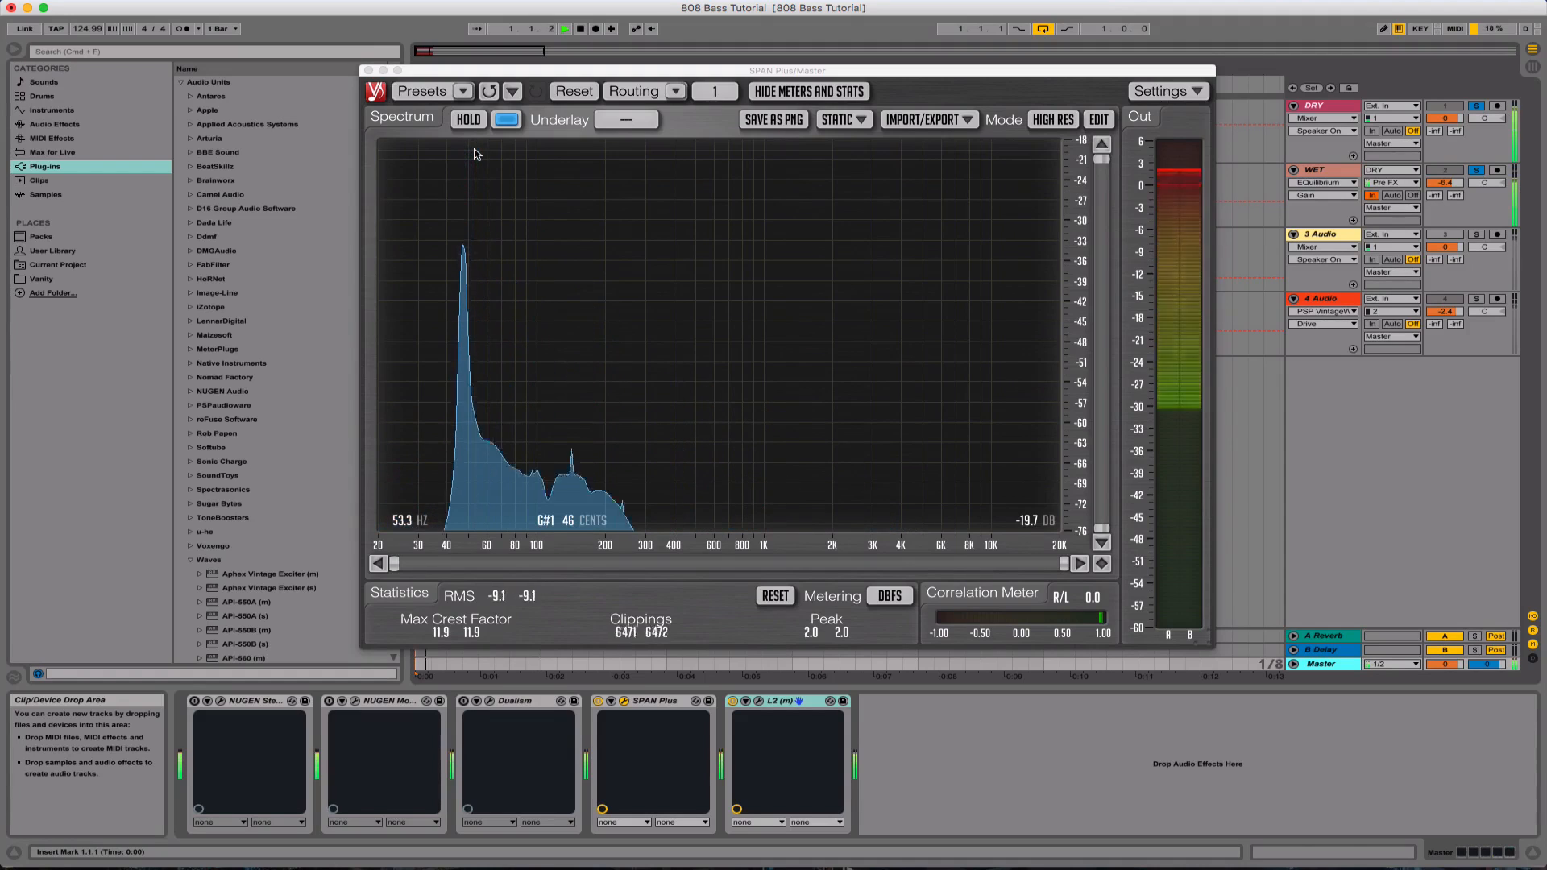
pyautogui.press('space')
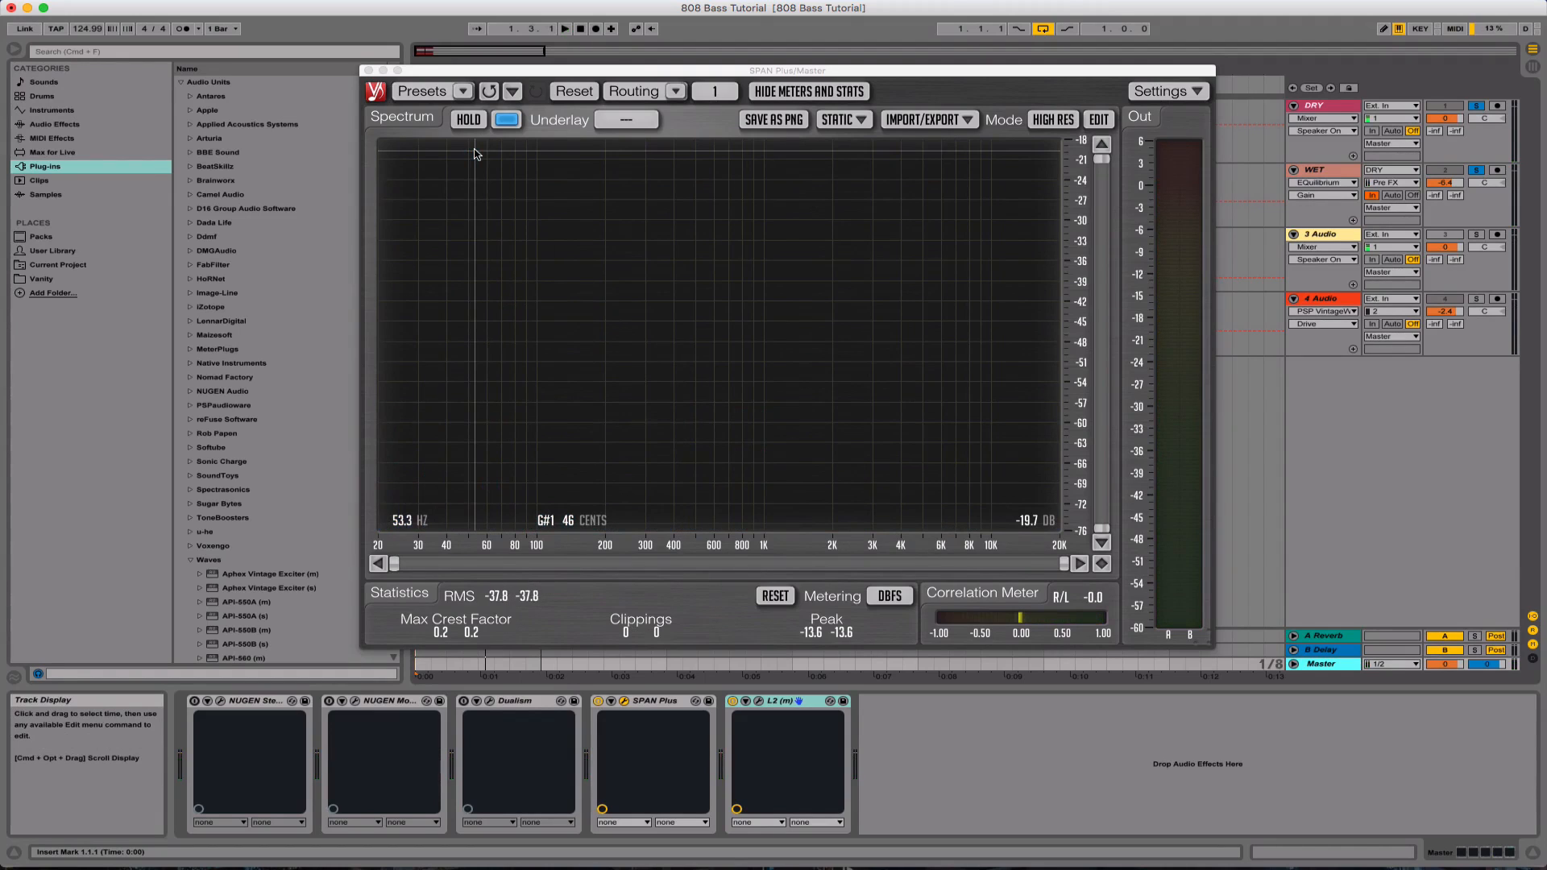
pyautogui.press('space')
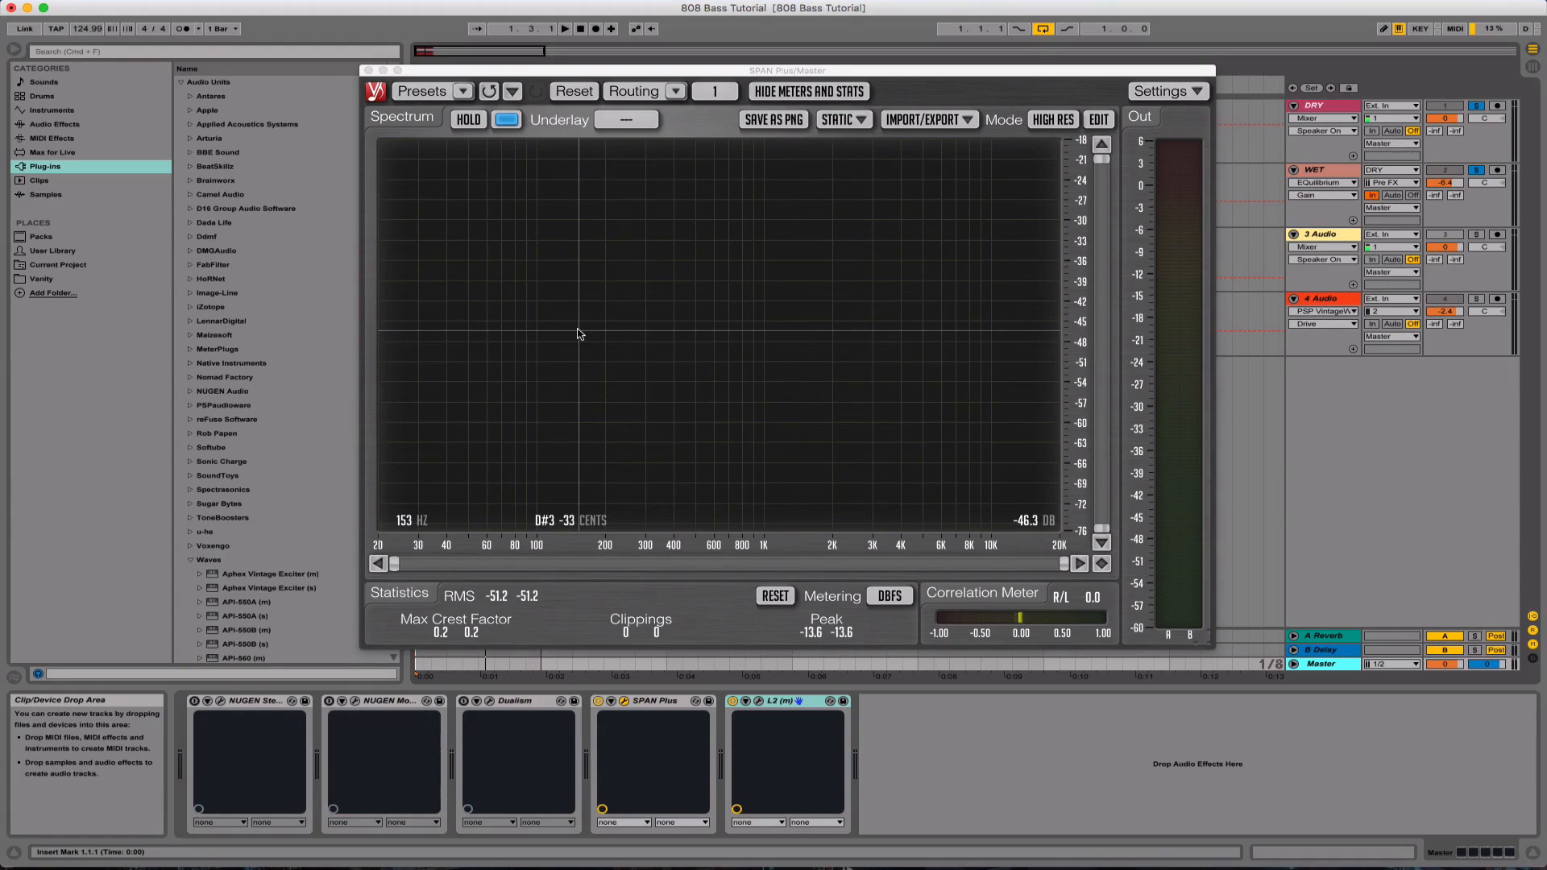
pyautogui.press('super+w')
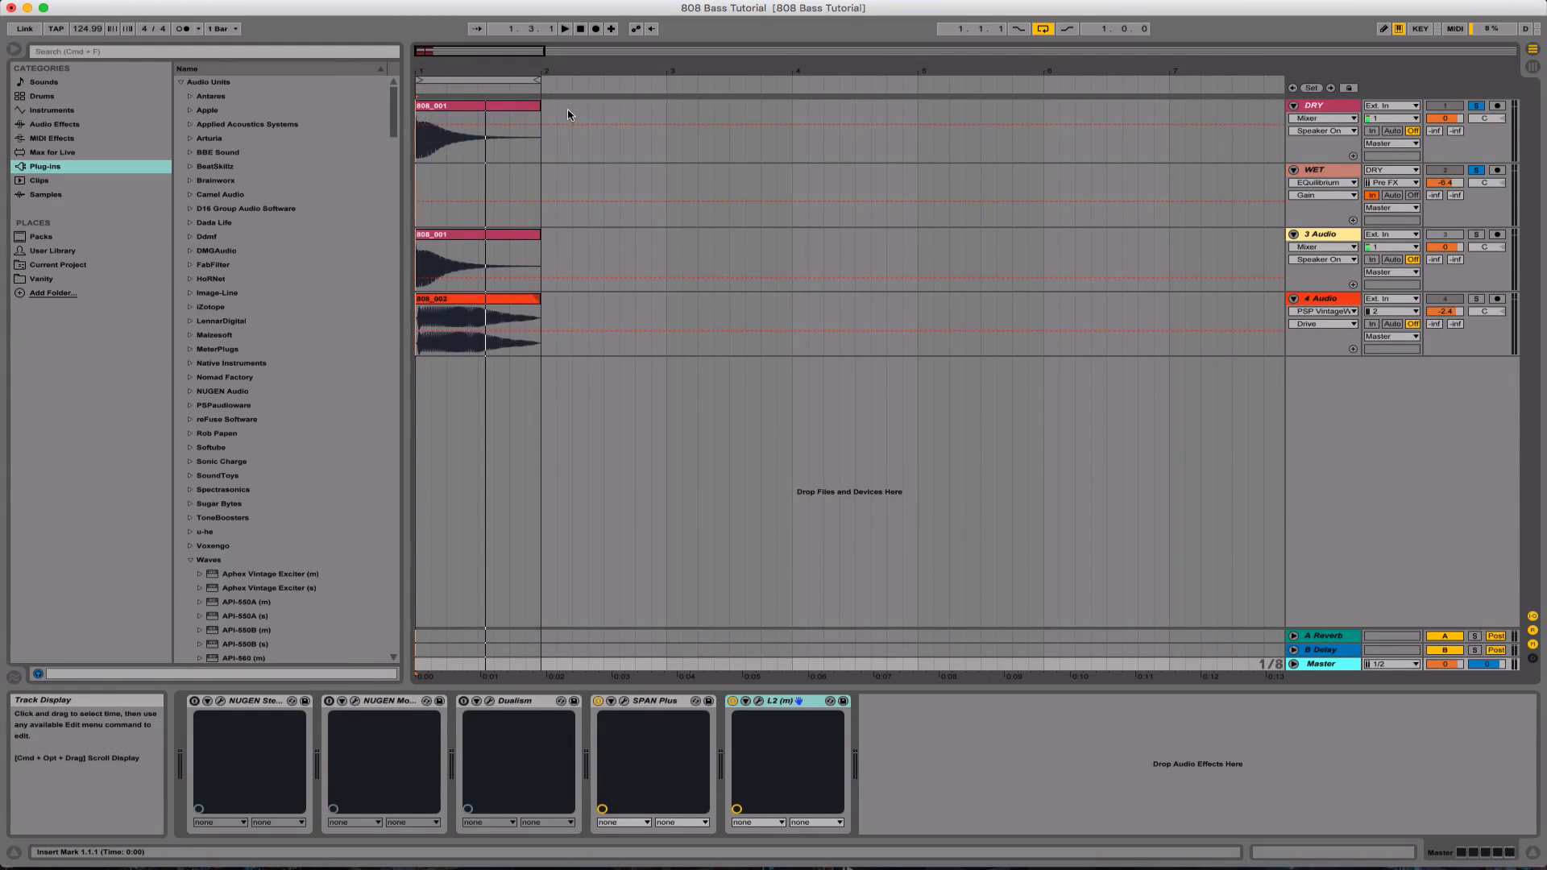
# Audition the 3 Audio track on its own and compare it with the DRY and WET tracks soloed together.
pyautogui.click(1333, 238)
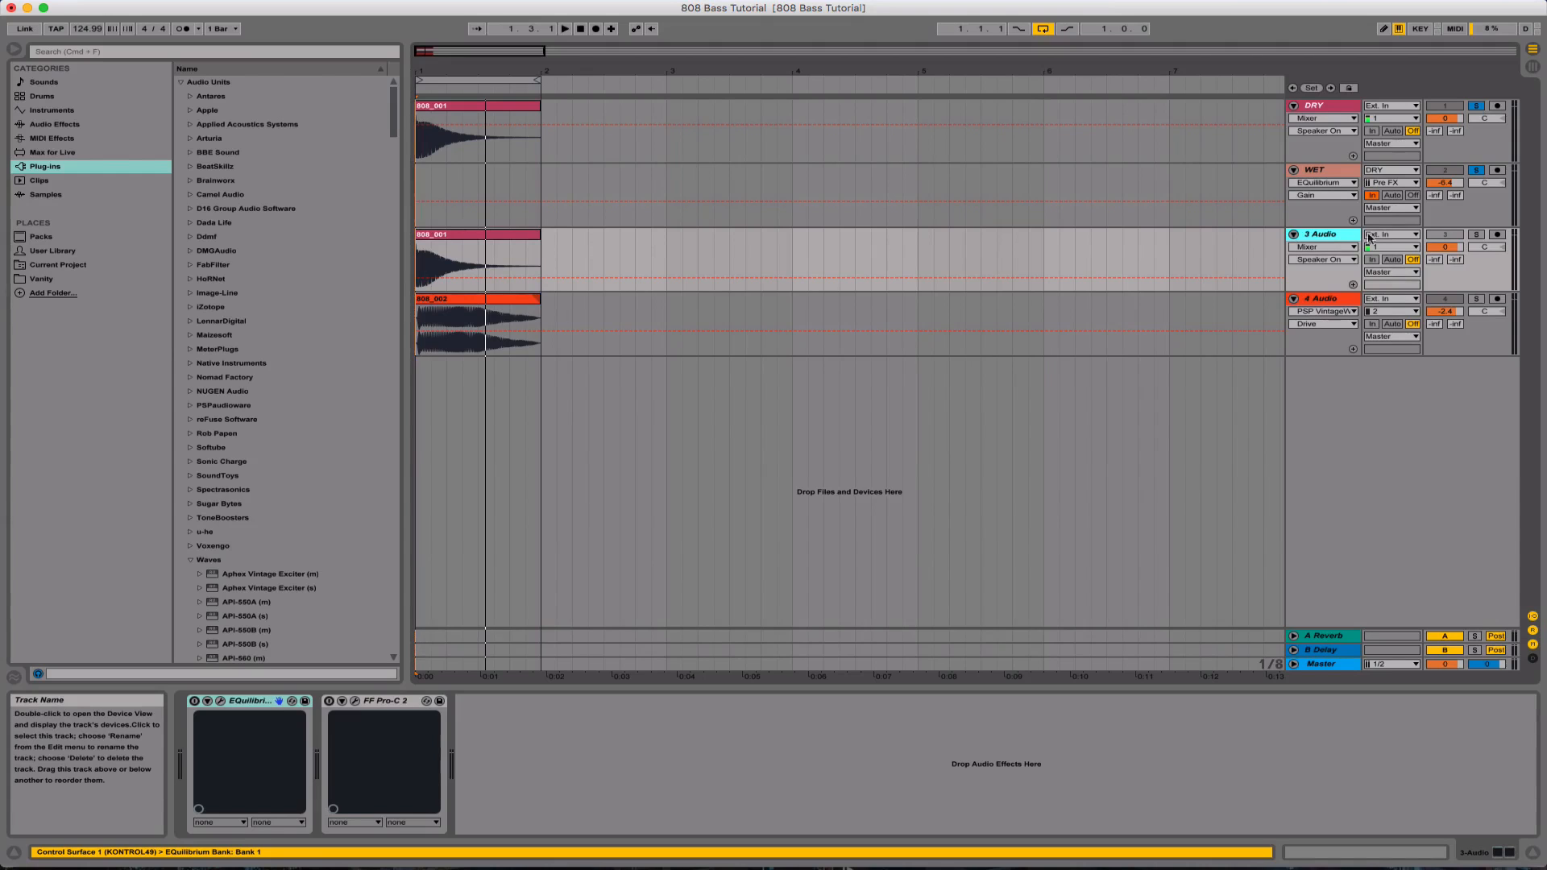
pyautogui.click(1477, 235)
pyautogui.press('space')
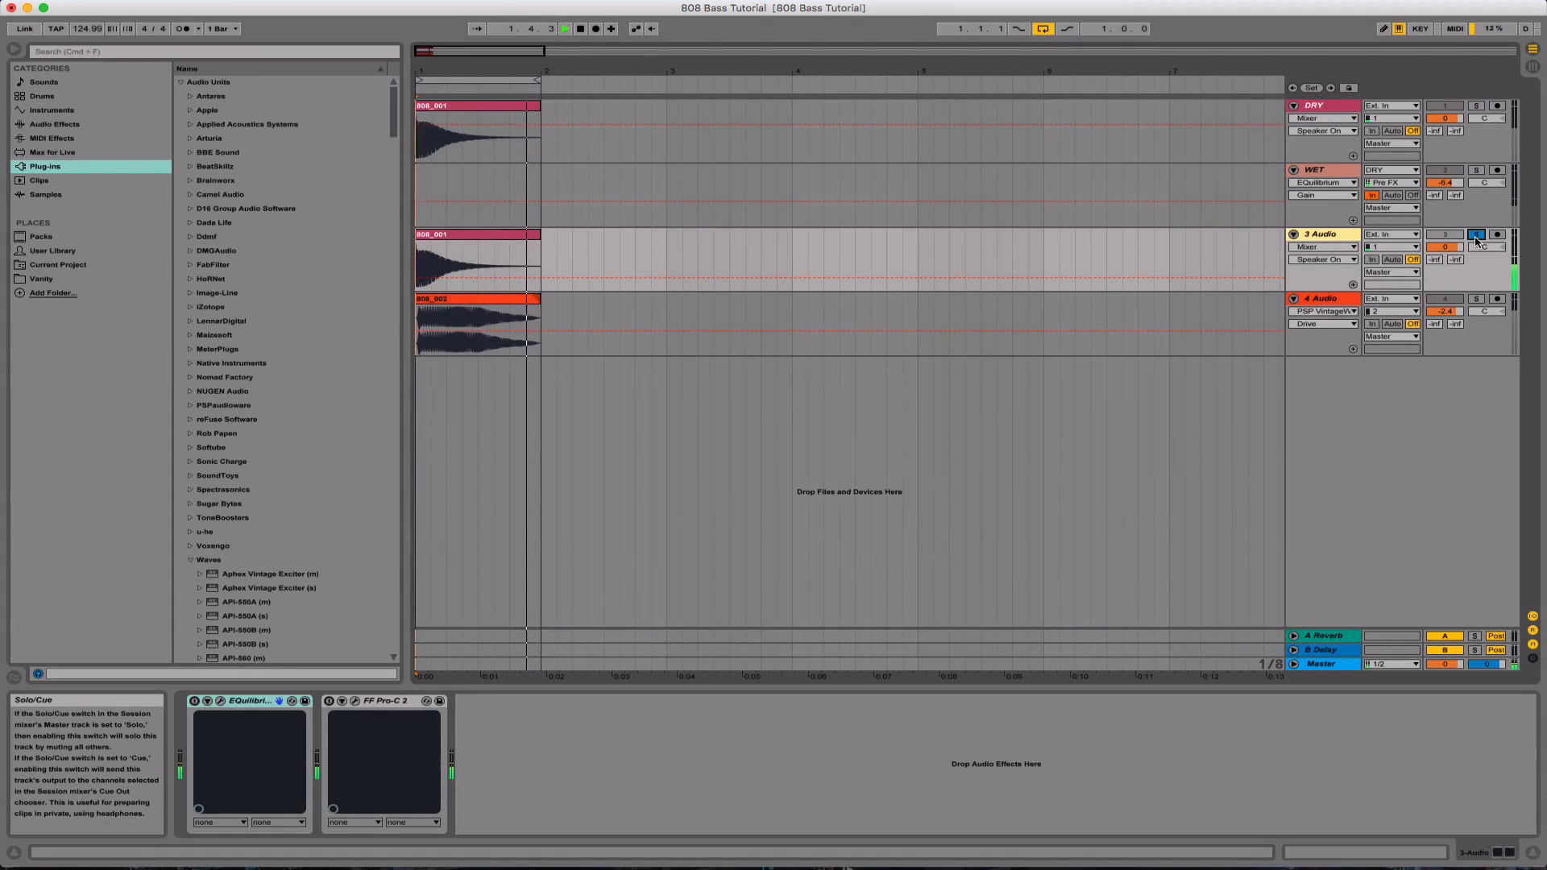
pyautogui.press('space')
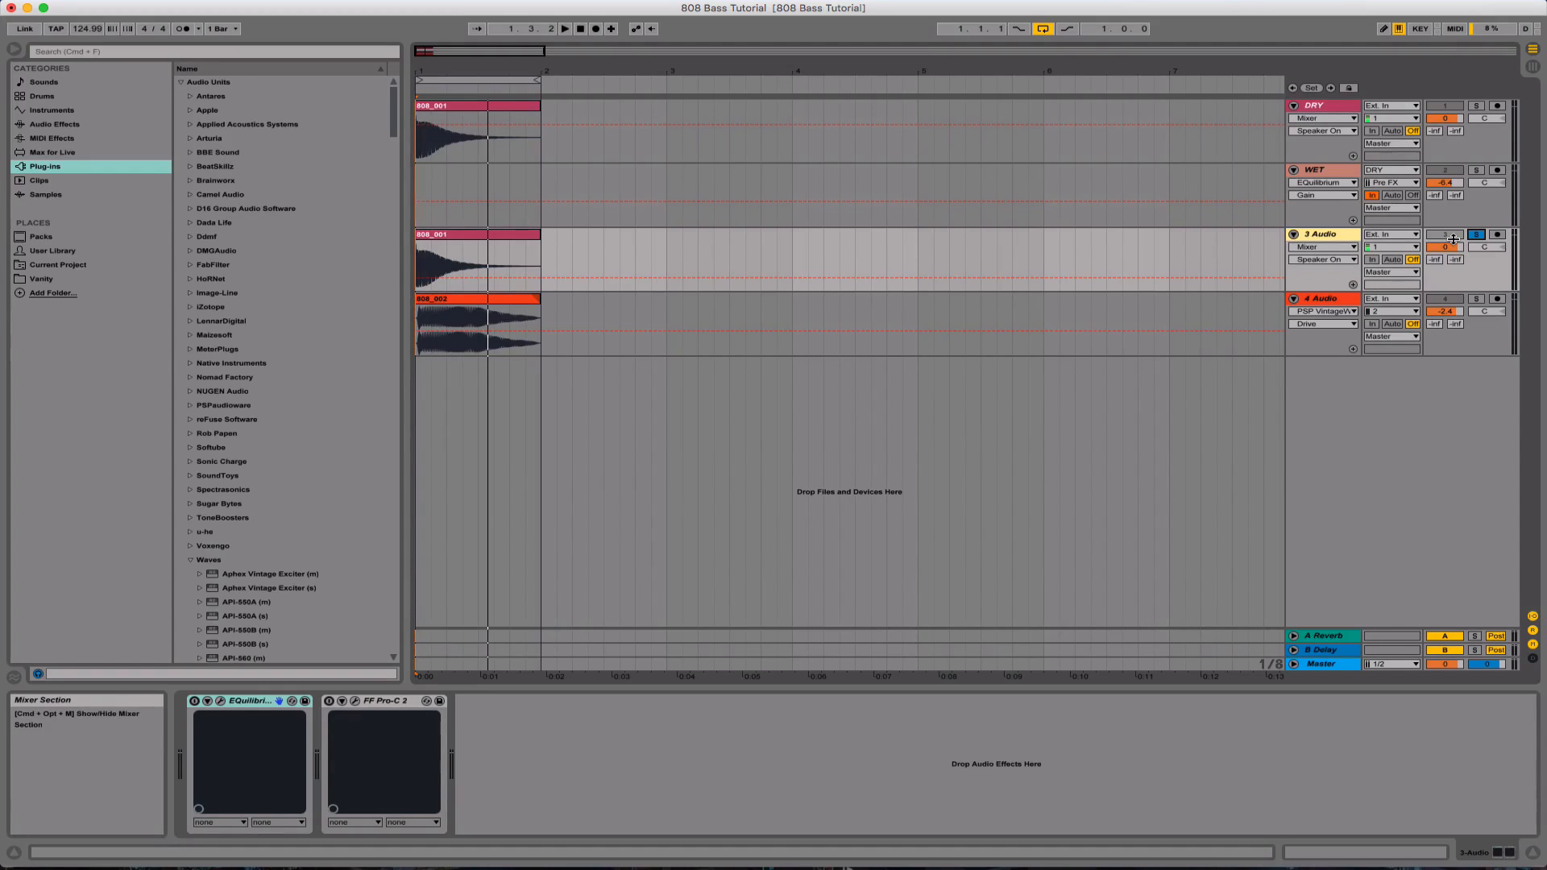
pyautogui.press('space')
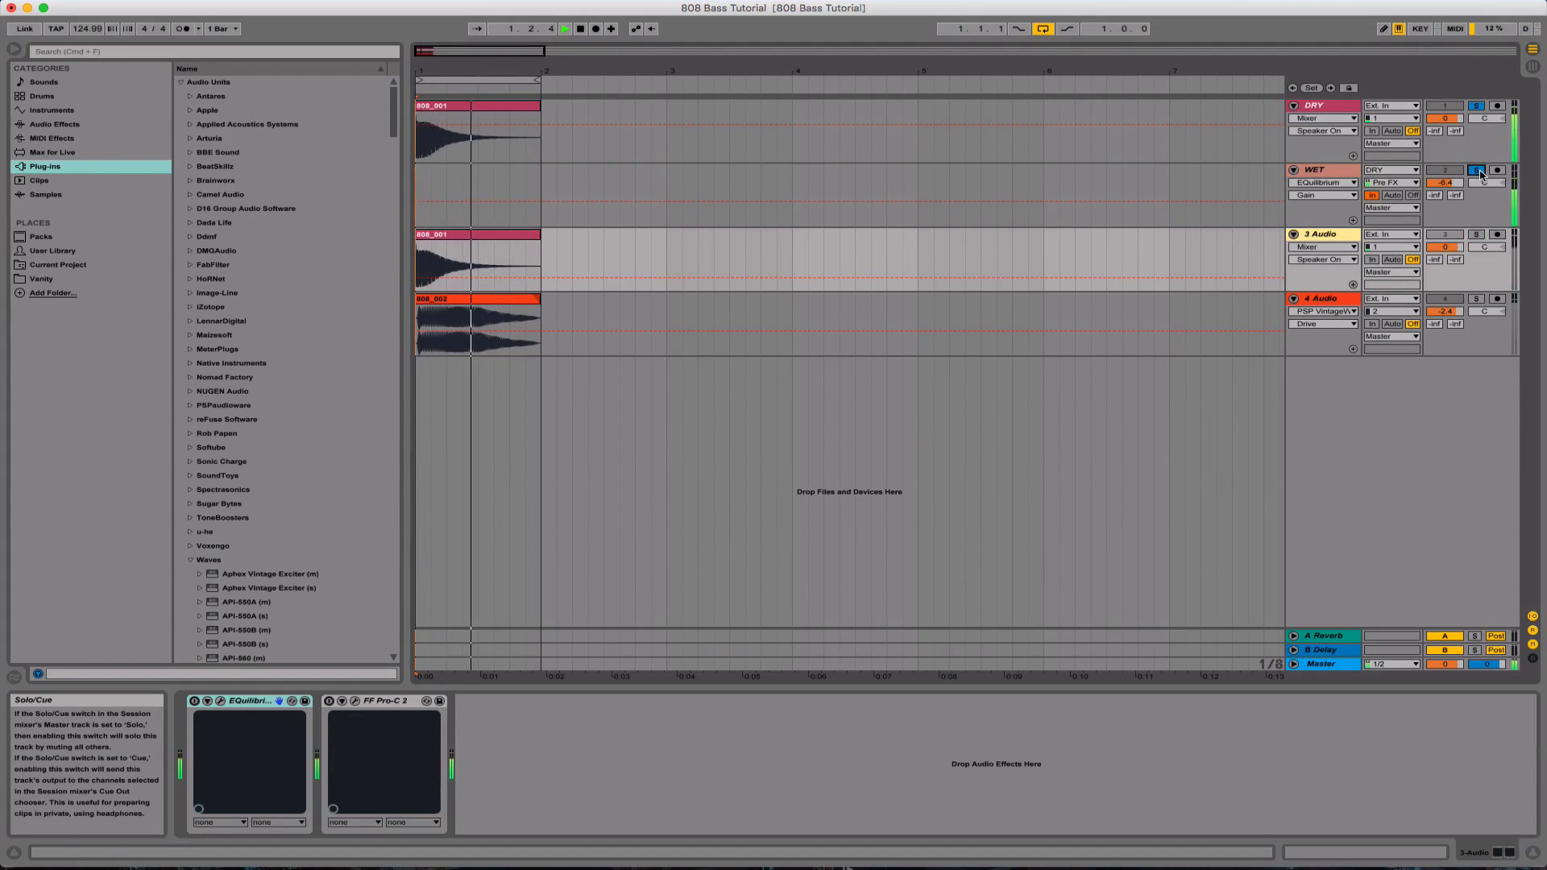
pyautogui.press('space')
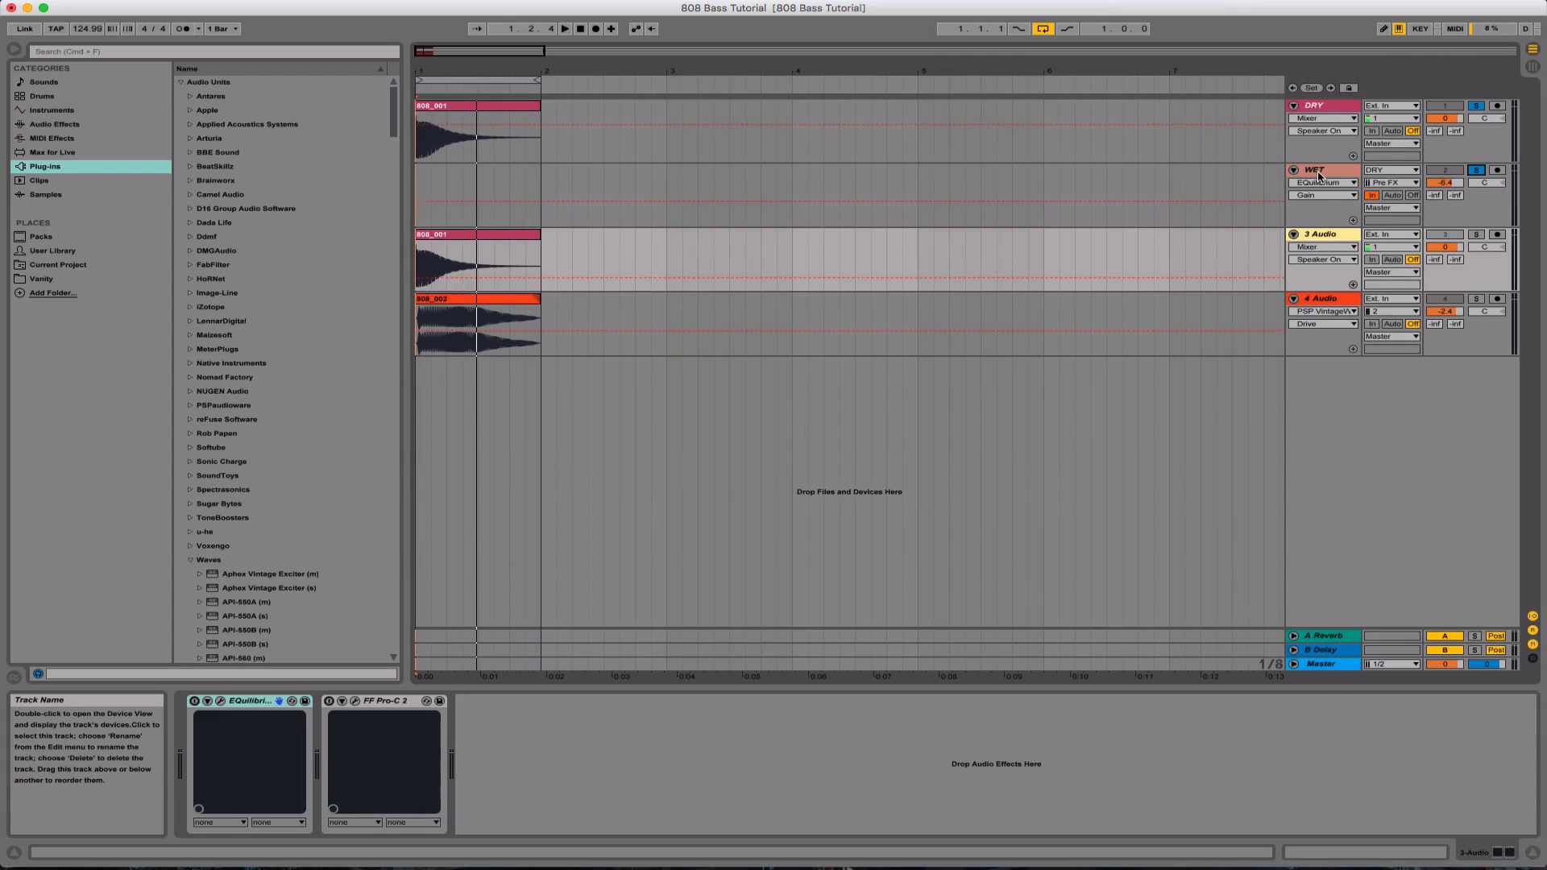
# Open the WET track's Valley People Dyna-mite to watch its gain reduction during playback, and bring up the Tube-Tech PE 1C equalizer.
pyautogui.click(1317, 172)
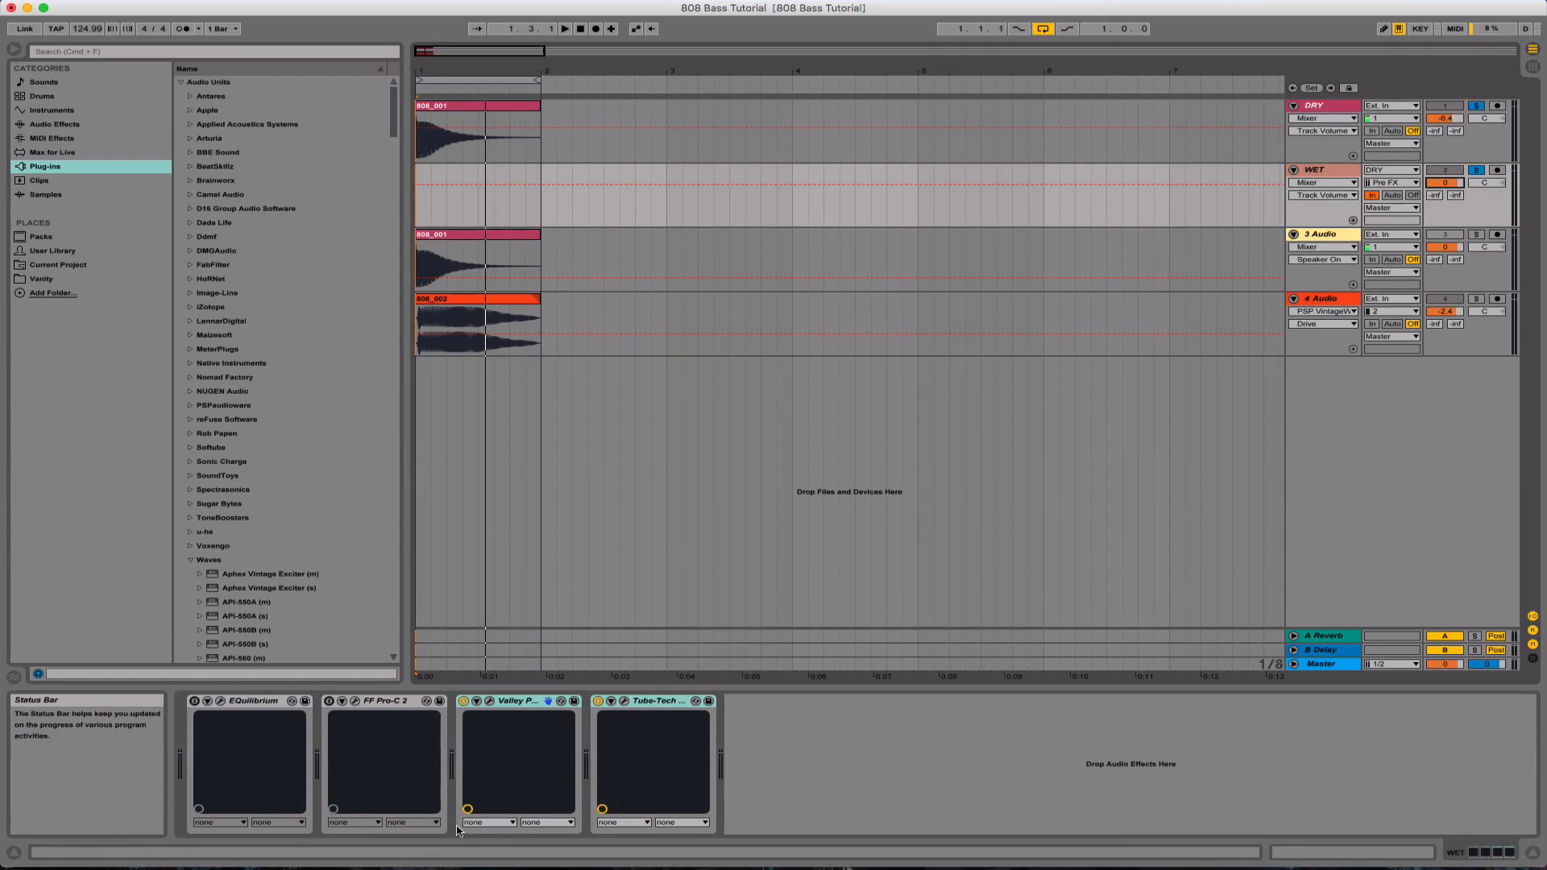
pyautogui.click(490, 701)
pyautogui.press('space')
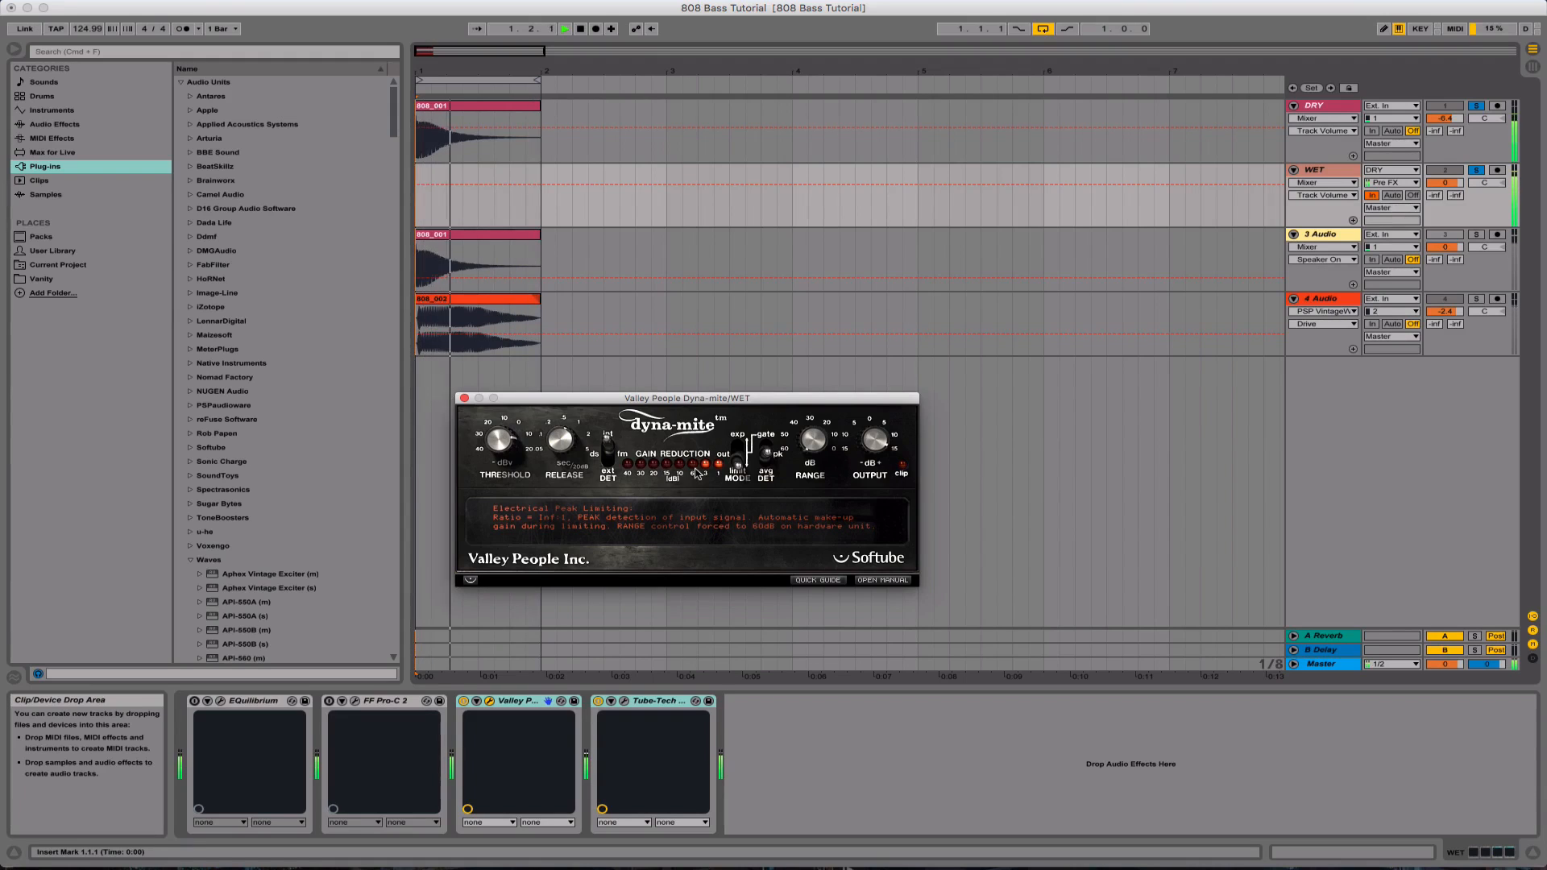
pyautogui.press('space')
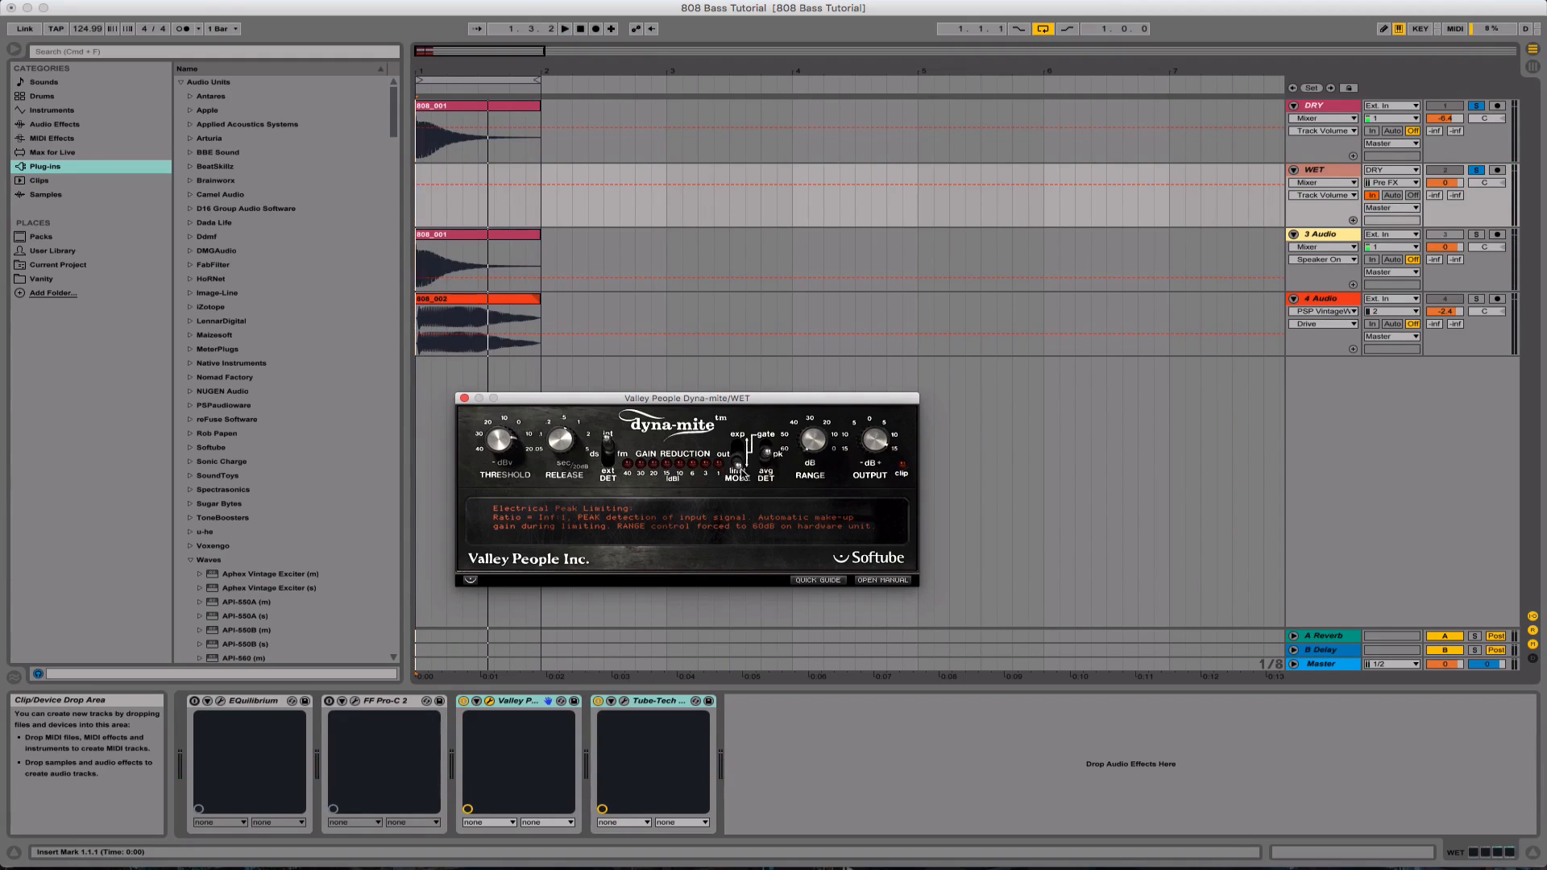
pyautogui.click(625, 701)
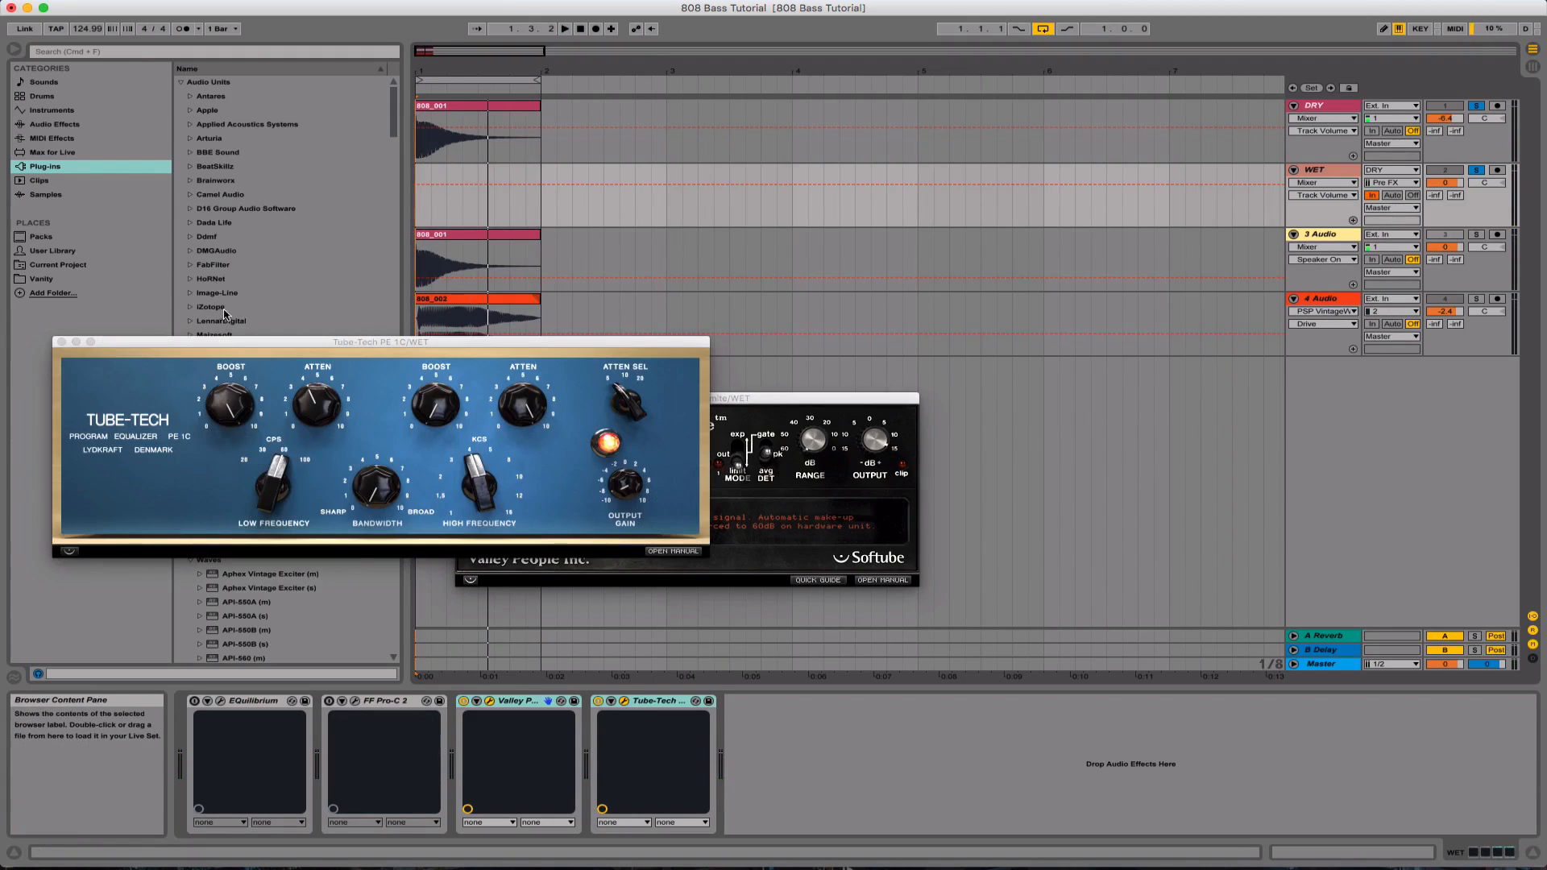
pyautogui.moveTo(206, 343); pyautogui.dragTo(267, 322)
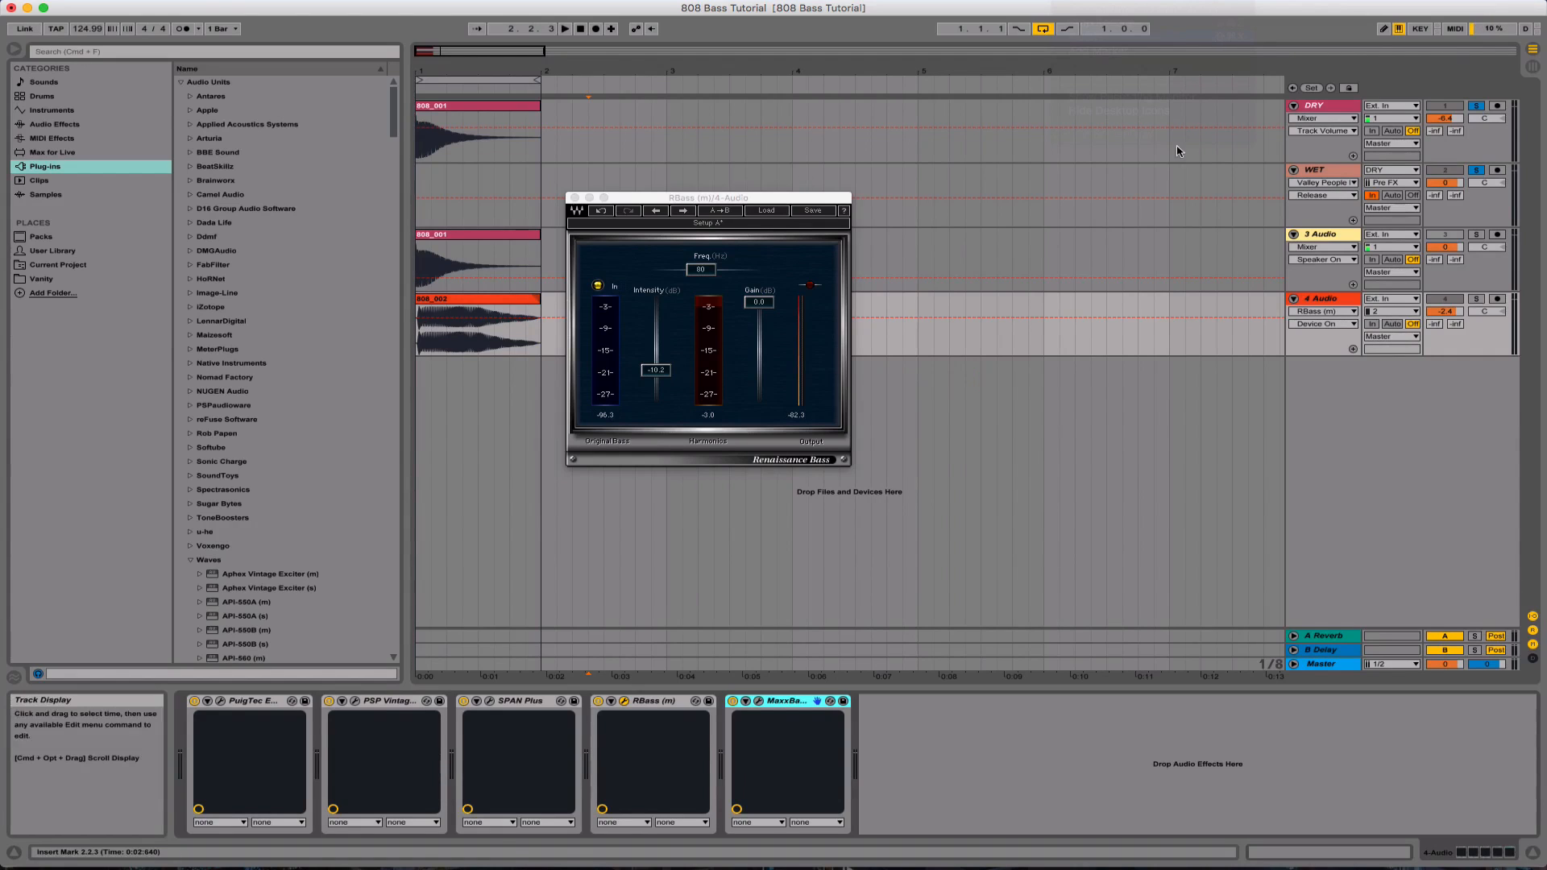
# Set RBass on the 4 Audio track to a frequency of 50 Hz and an intensity of -12.0 dB, consulting SPAN Plus.
pyautogui.click(701, 269)
pyautogui.moveTo(701, 269); pyautogui.dragTo(689, 269)
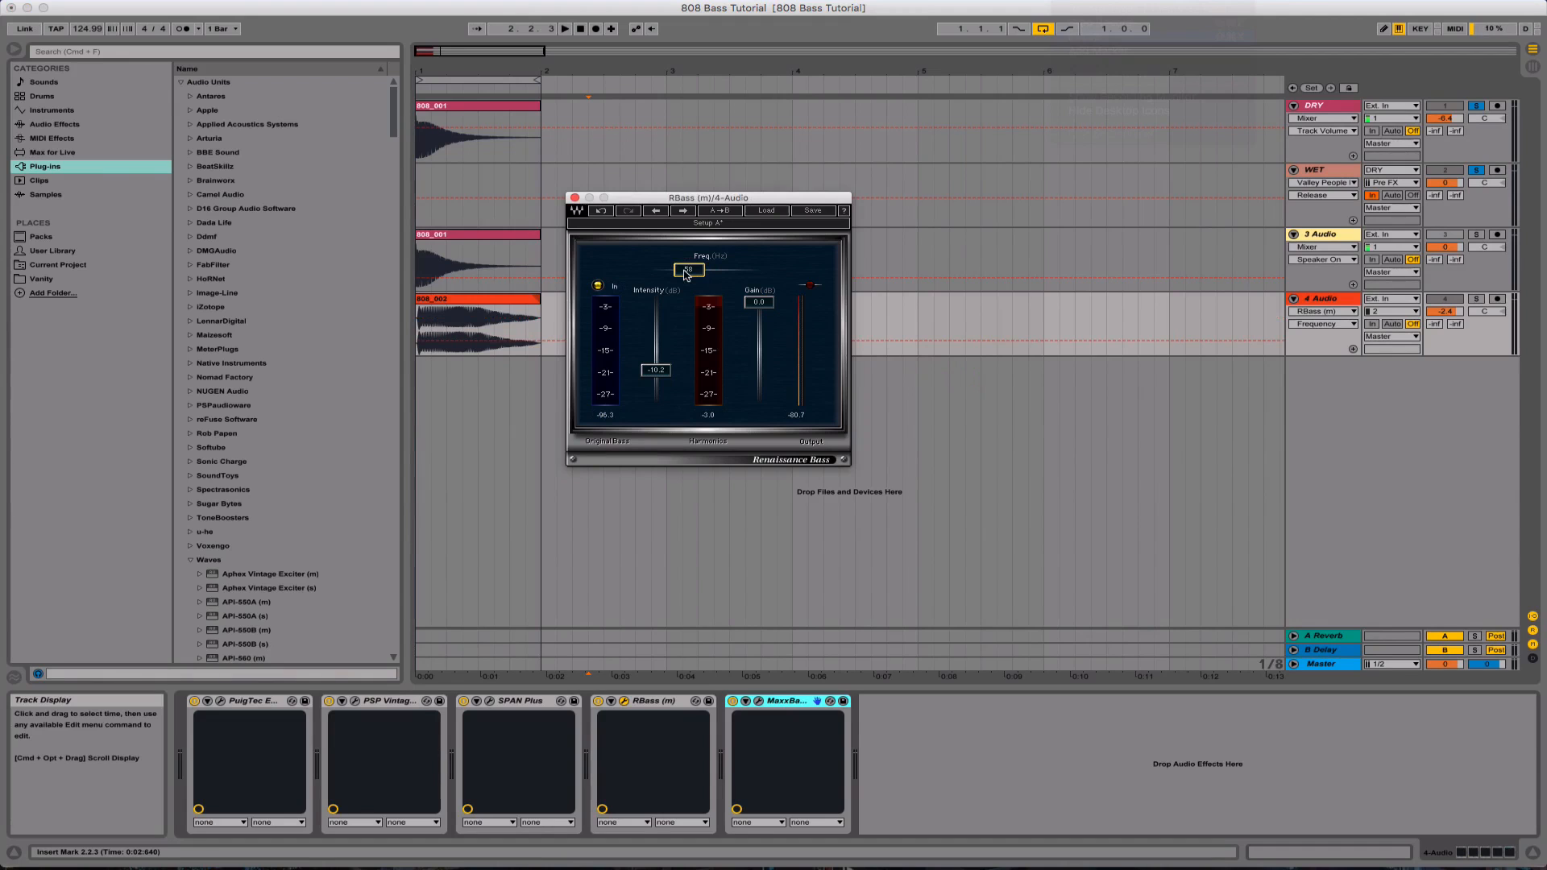
pyautogui.click(489, 701)
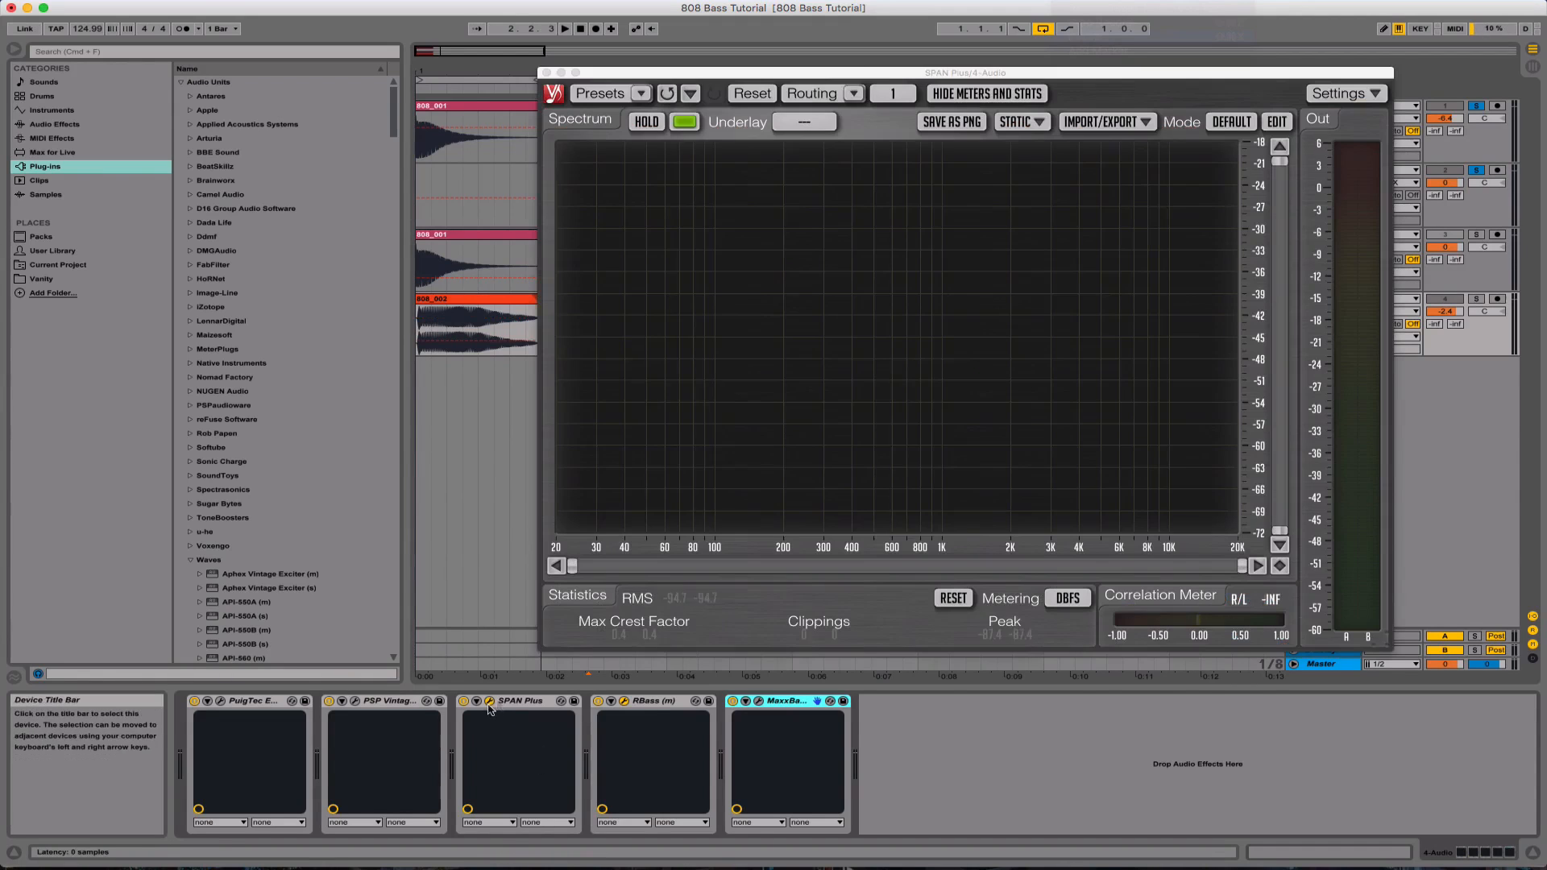
pyautogui.click(547, 72)
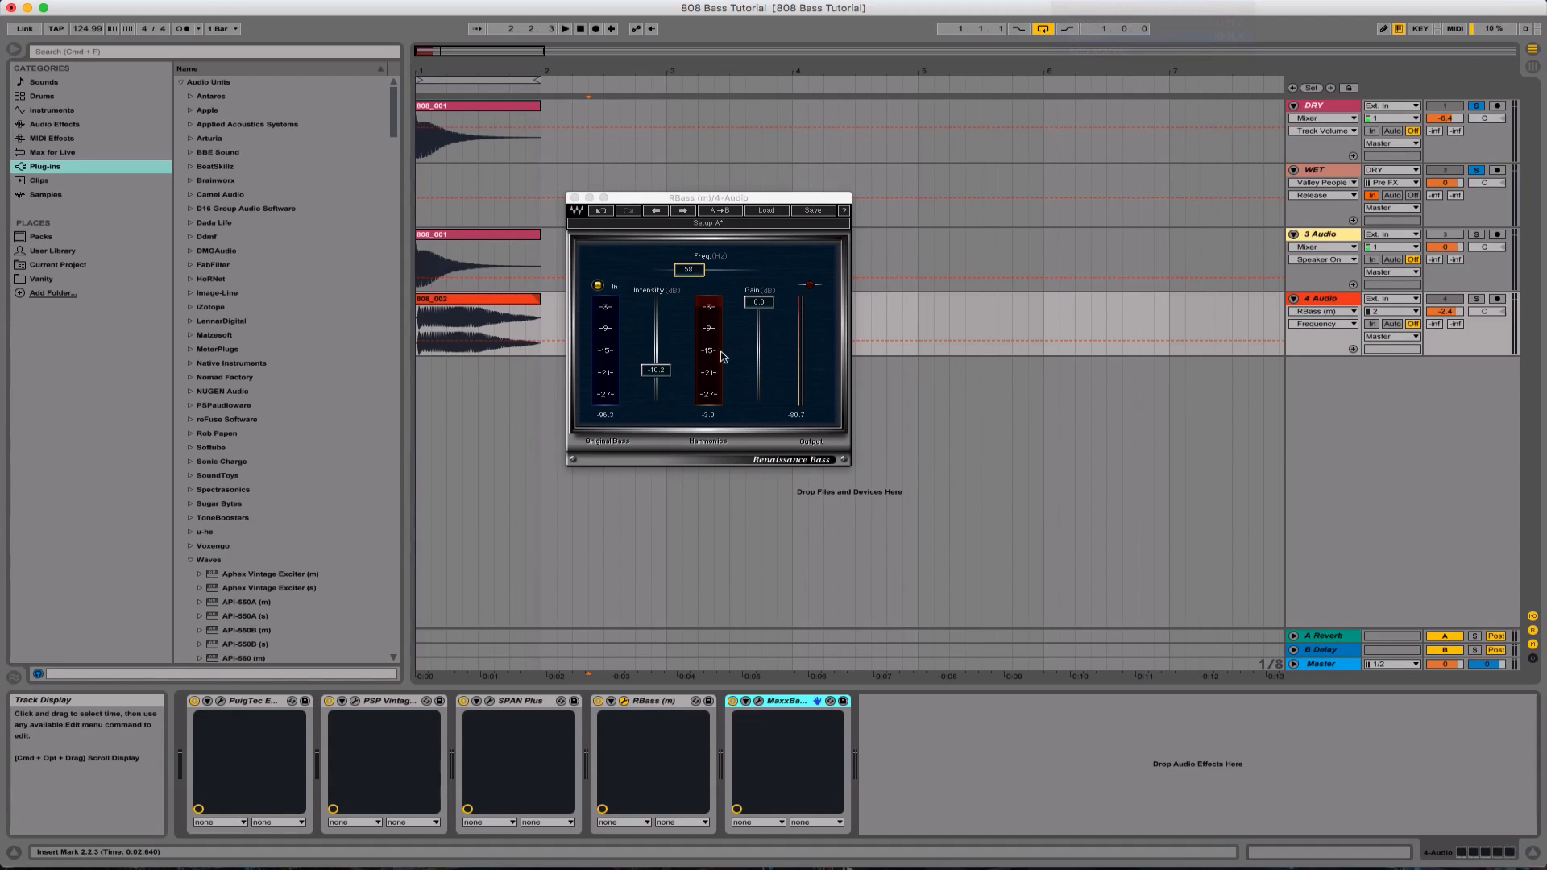
pyautogui.moveTo(659, 374); pyautogui.dragTo(651, 379)
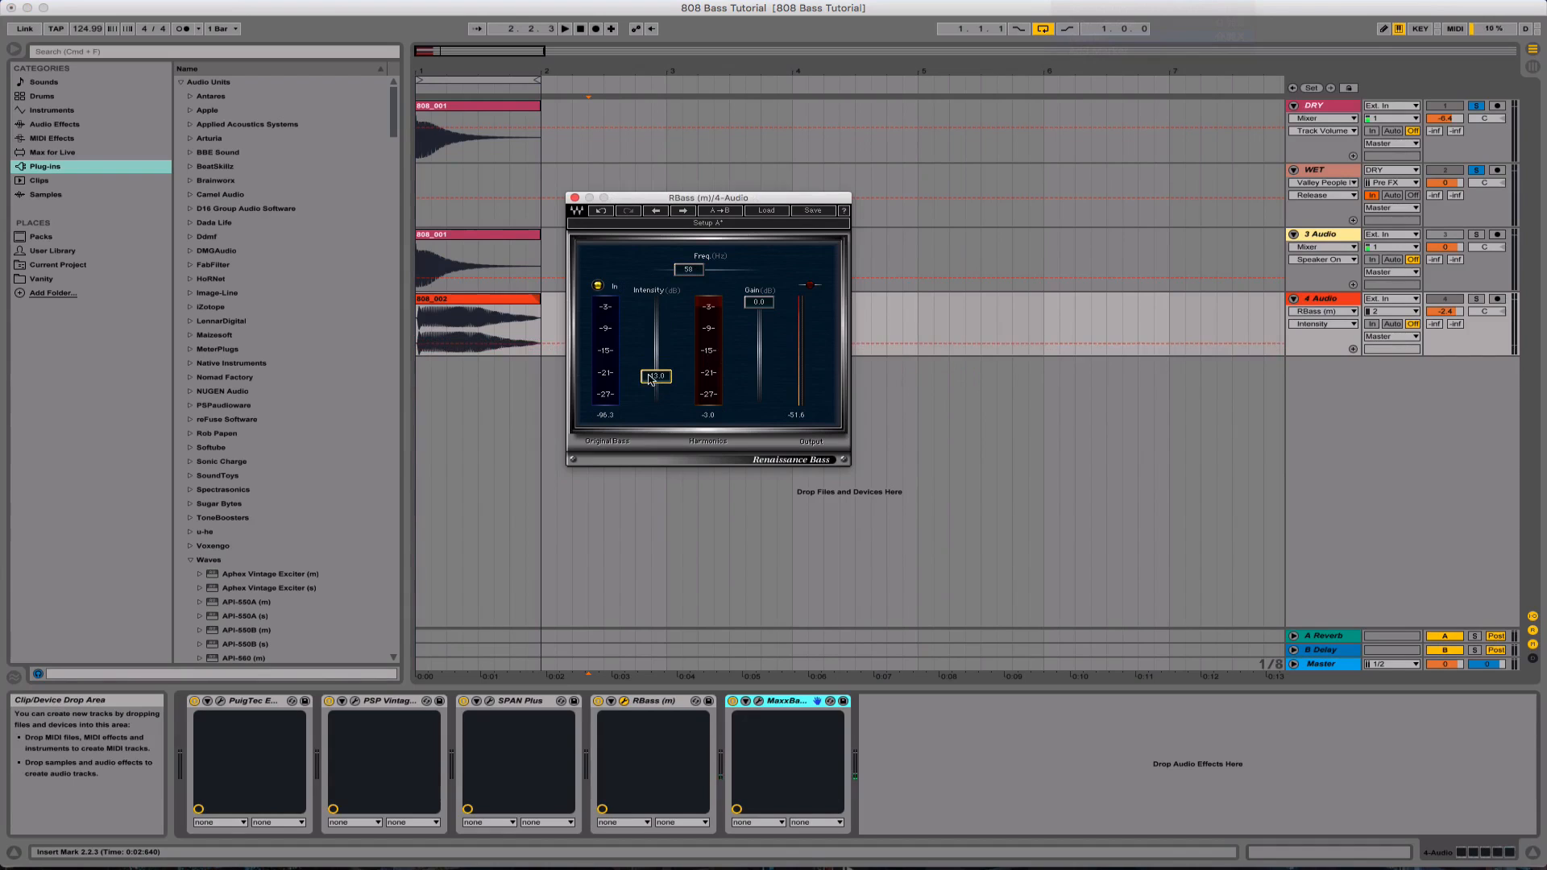